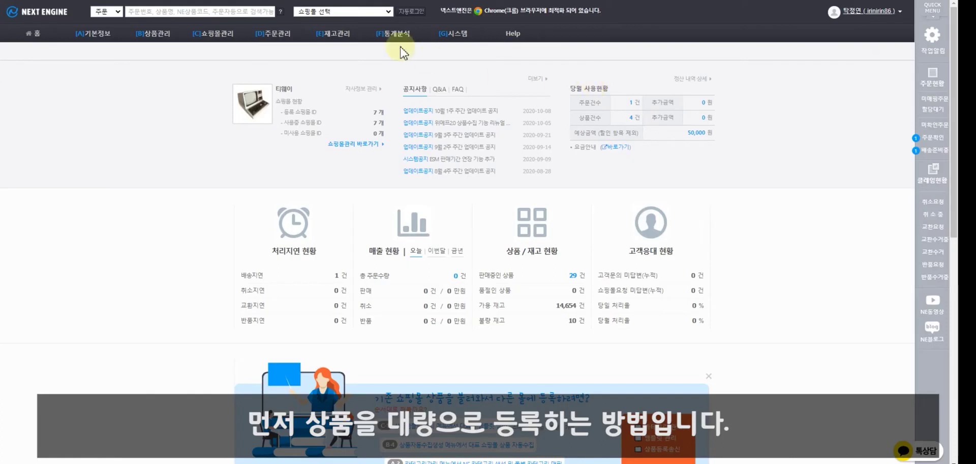
- Open the 상품대량등록 page under 상품관리 and download the sample file for bulk product registration
{"action": "mouse_move", "coordinate": [155, 34]}
{"action": "left_click", "coordinate": [258, 52]}
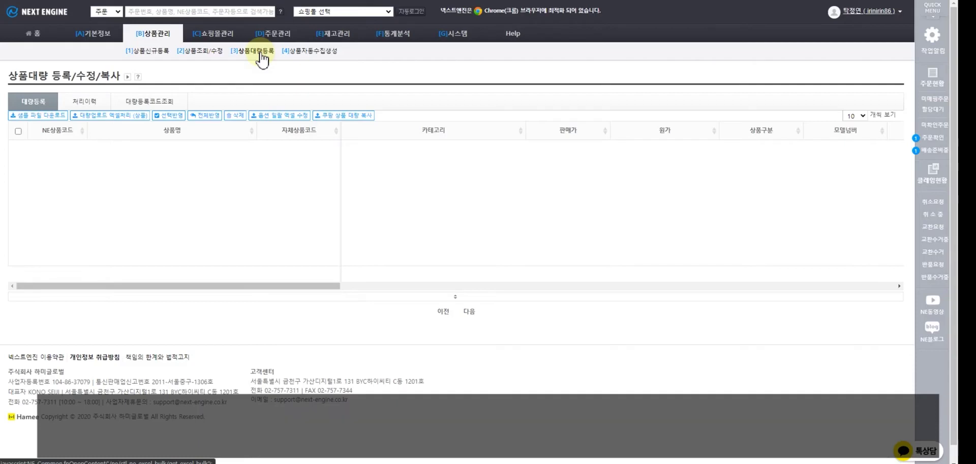
{"action": "left_click", "coordinate": [39, 120]}
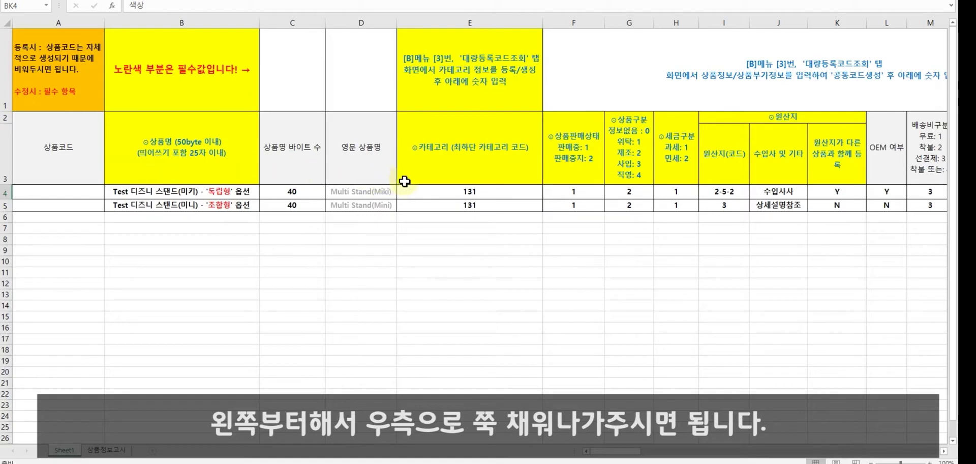
- Examine the sample workbook's required-value note, product code and product name columns, and the numeric category codes in E4:E5
{"action": "left_click_drag", "start_coordinate": [234, 89], "coordinate": [207, 145]}
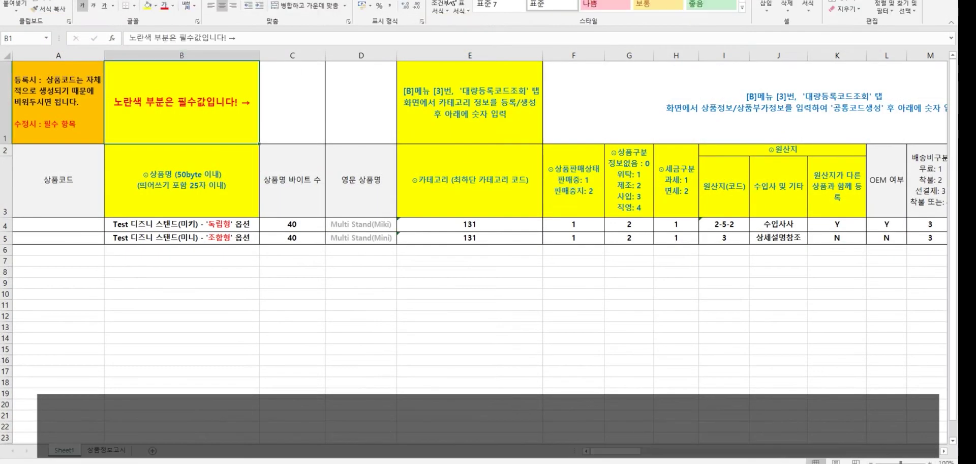
{"action": "left_click", "coordinate": [63, 52]}
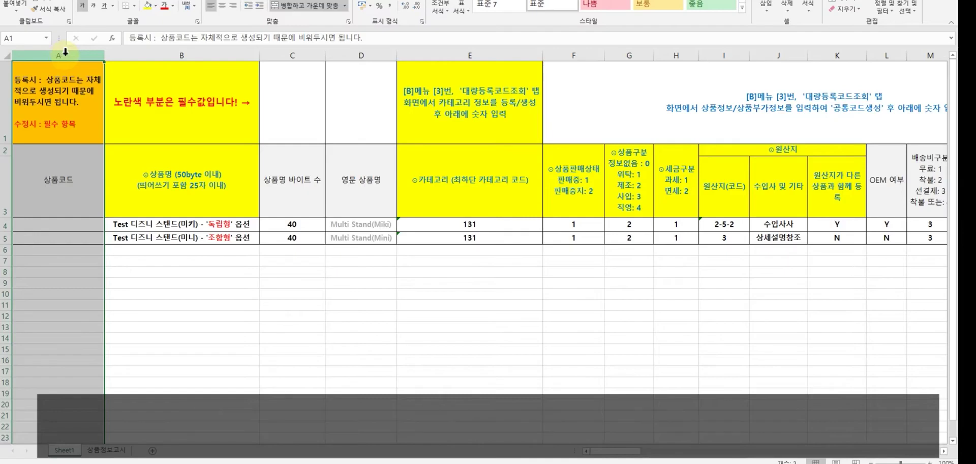
{"action": "left_click", "coordinate": [181, 54]}
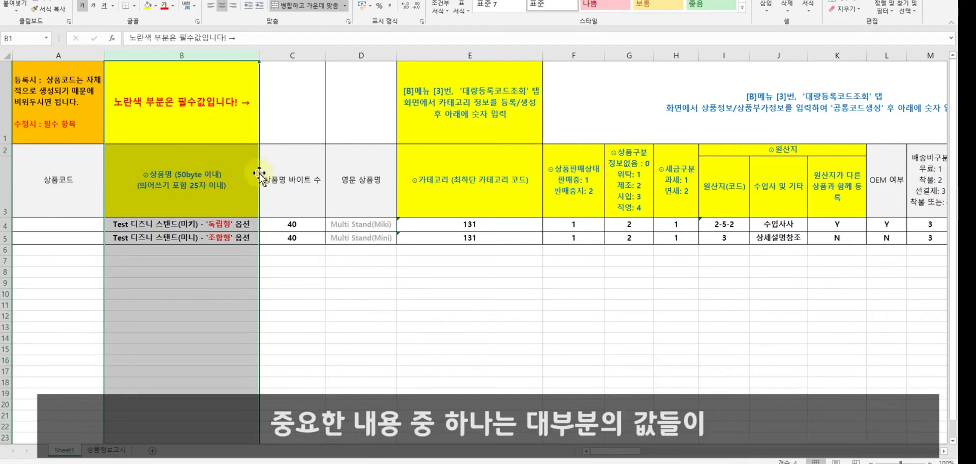
{"action": "left_click", "coordinate": [302, 226]}
{"action": "left_click", "coordinate": [496, 223]}
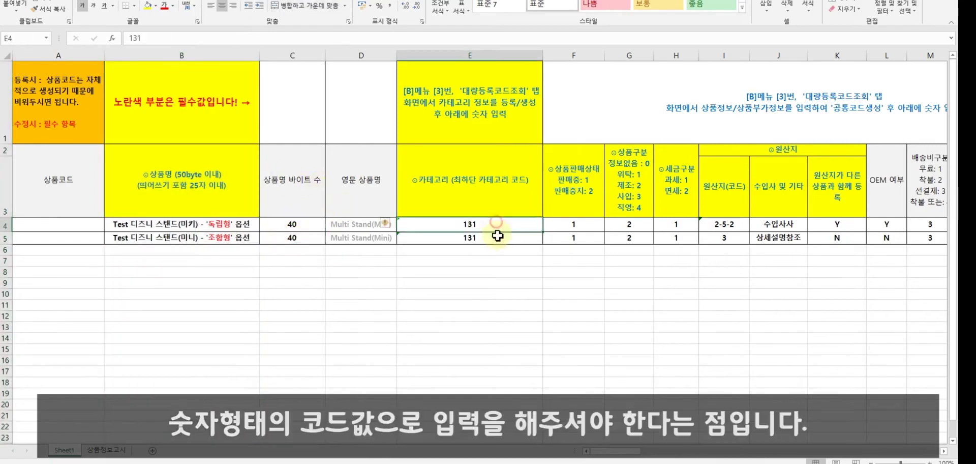
{"action": "left_click_drag", "start_coordinate": [496, 233], "coordinate": [497, 234]}
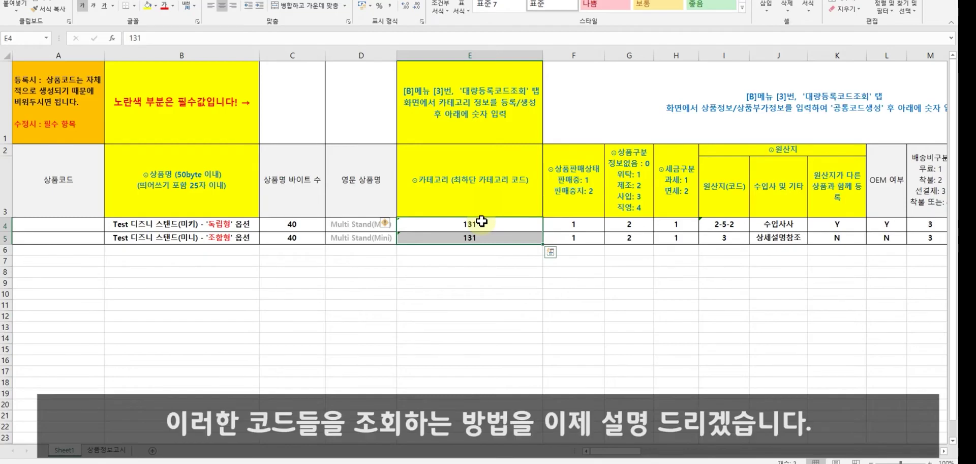
- Switch back to NEXT ENGINE in the browser and open 대량등록코드조회 on the 상품대량등록 page
{"action": "mouse_move", "coordinate": [230, 456]}
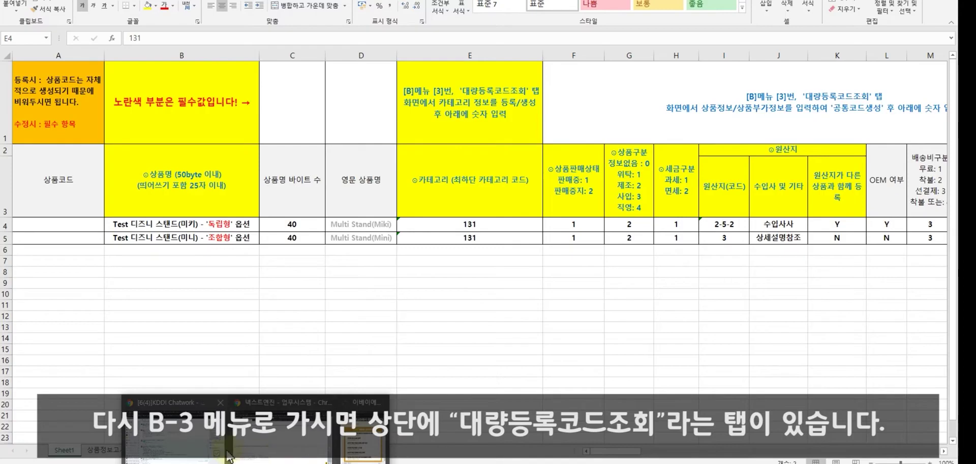
{"action": "left_click", "coordinate": [263, 452]}
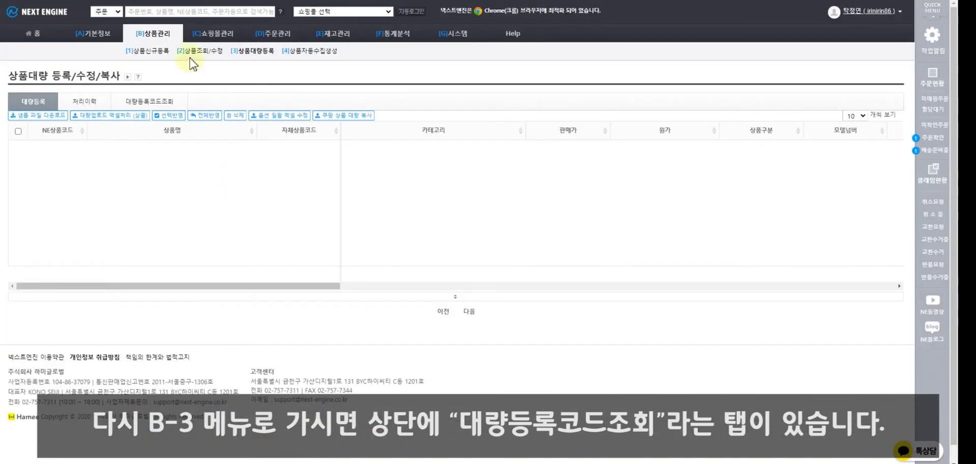
{"action": "left_click", "coordinate": [253, 51]}
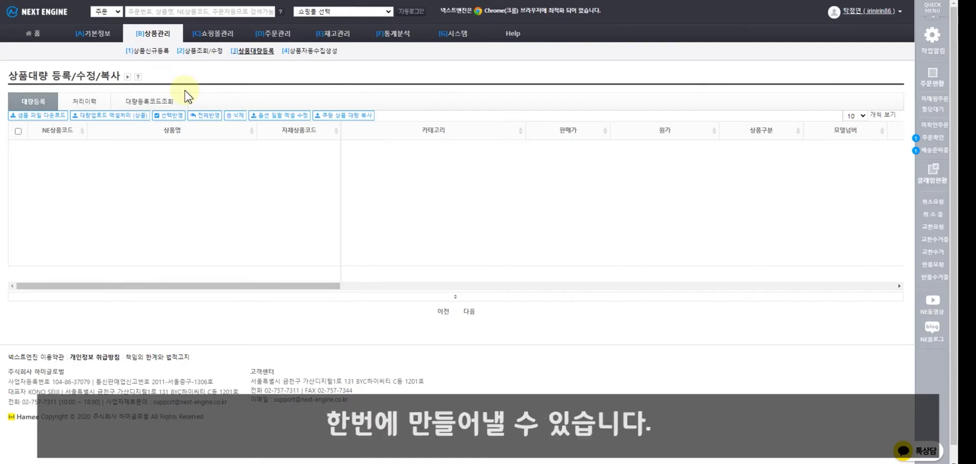
{"action": "left_click", "coordinate": [155, 98]}
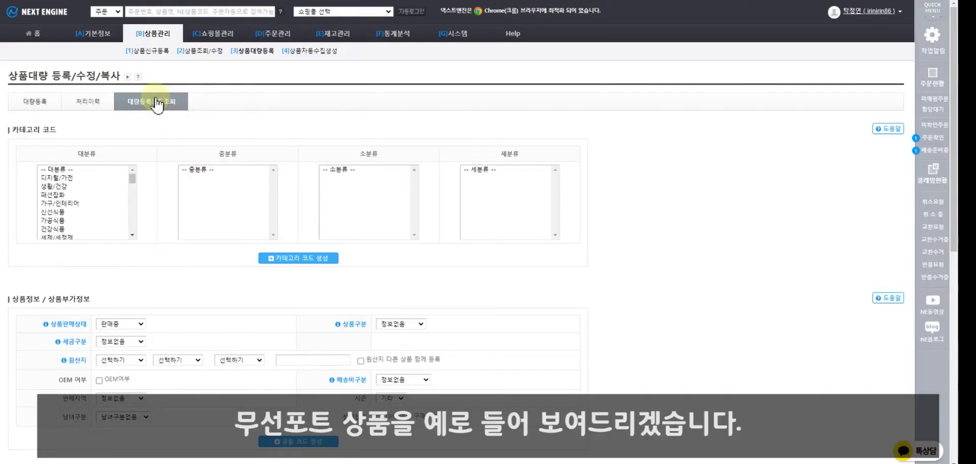
- Generate the category code for 디지털/가전 > 주방가전 > 전기포트 > 무선포트
{"action": "left_click", "coordinate": [65, 178]}
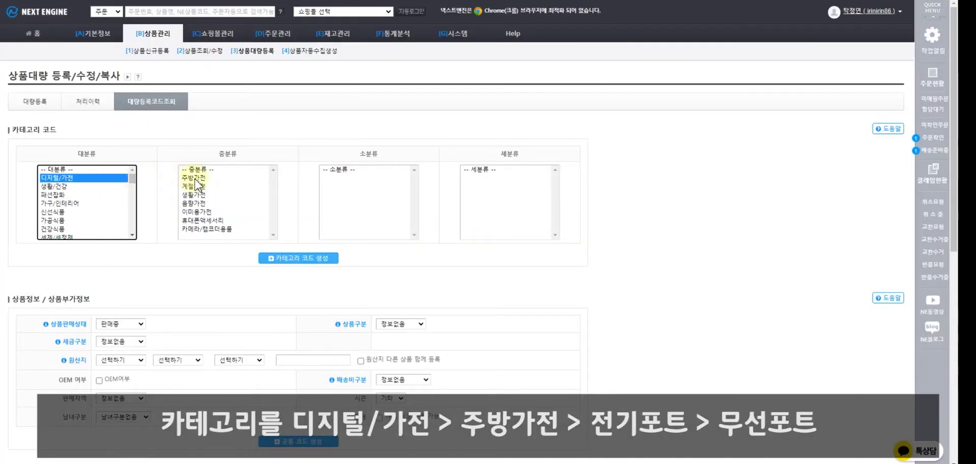
{"action": "left_click", "coordinate": [194, 178]}
{"action": "left_click", "coordinate": [333, 177]}
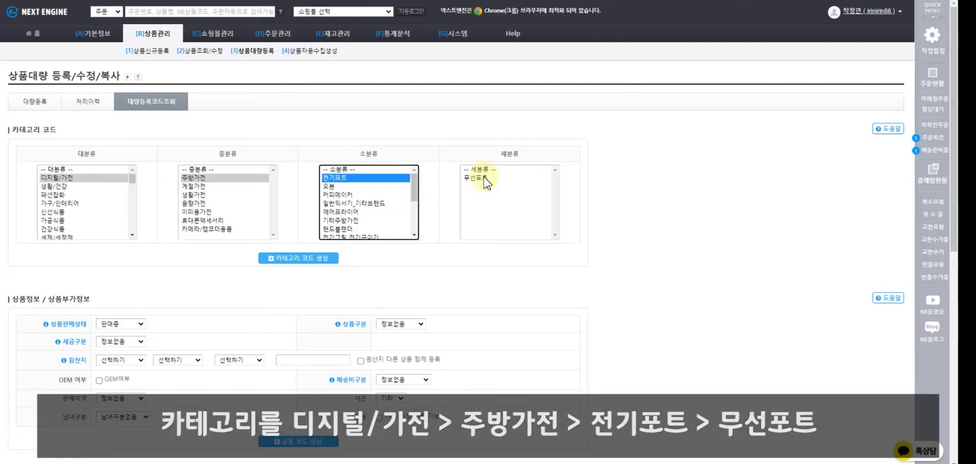
{"action": "left_click", "coordinate": [484, 177]}
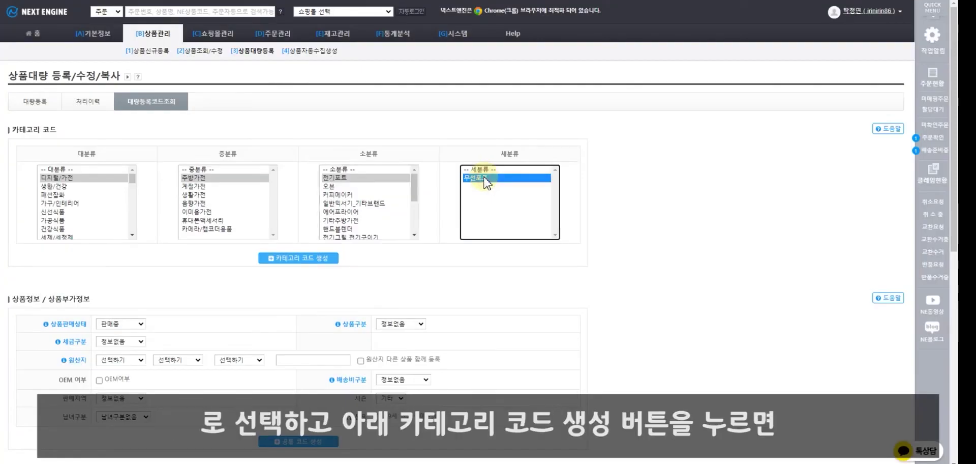
{"action": "left_click", "coordinate": [325, 258]}
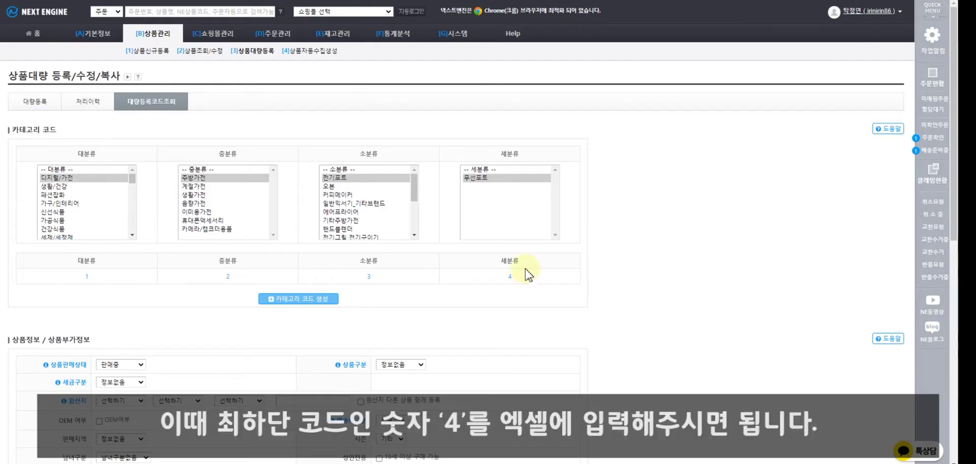
- Check the generated 세분류 code against the category column in the ne_product_upload_sample workbook, returning to NEXT ENGINE
{"action": "double_click", "coordinate": [509, 276]}
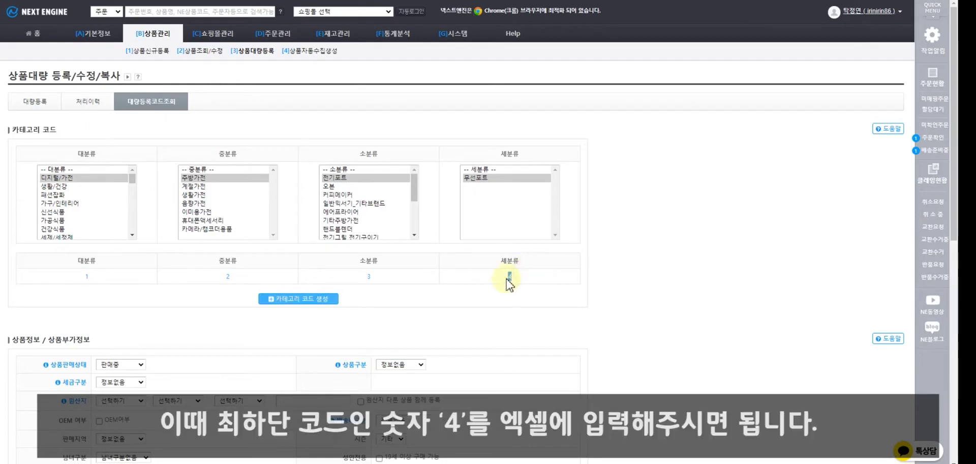
{"action": "left_click", "coordinate": [599, 463]}
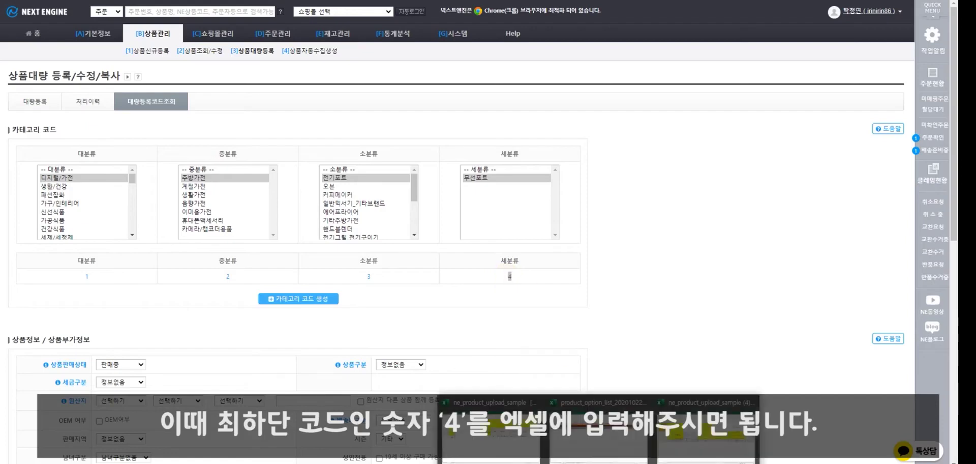
{"action": "left_click", "coordinate": [672, 454]}
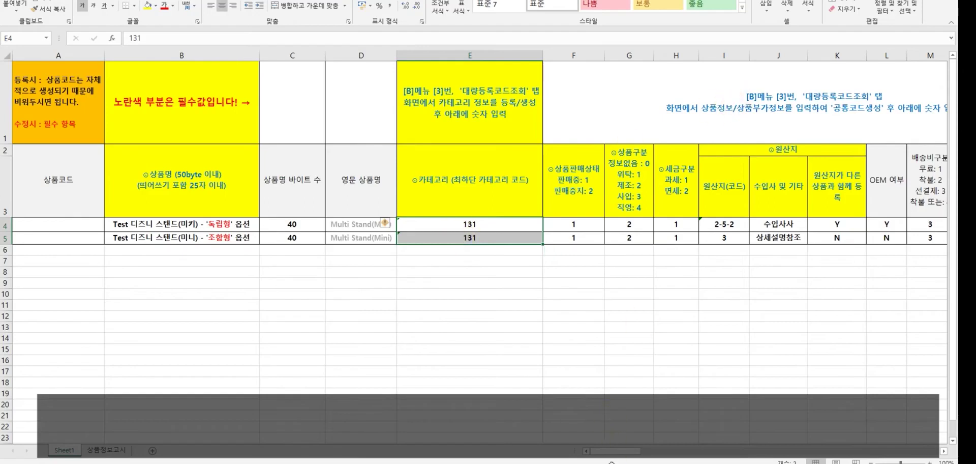
{"action": "mouse_move", "coordinate": [599, 463]}
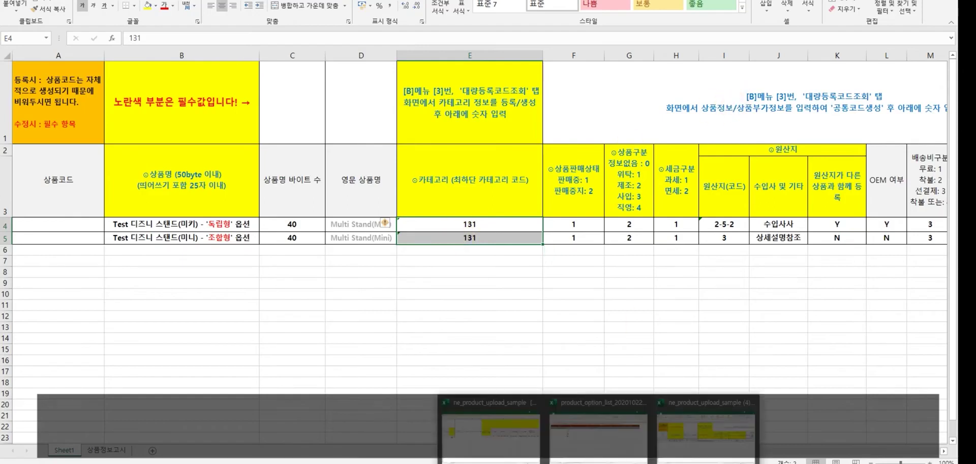
{"action": "left_click", "coordinate": [255, 463]}
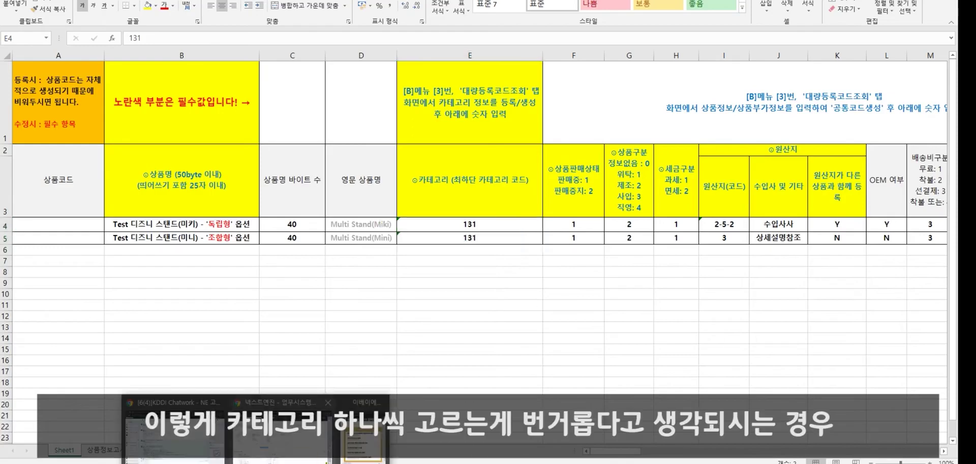
{"action": "left_click", "coordinate": [300, 459]}
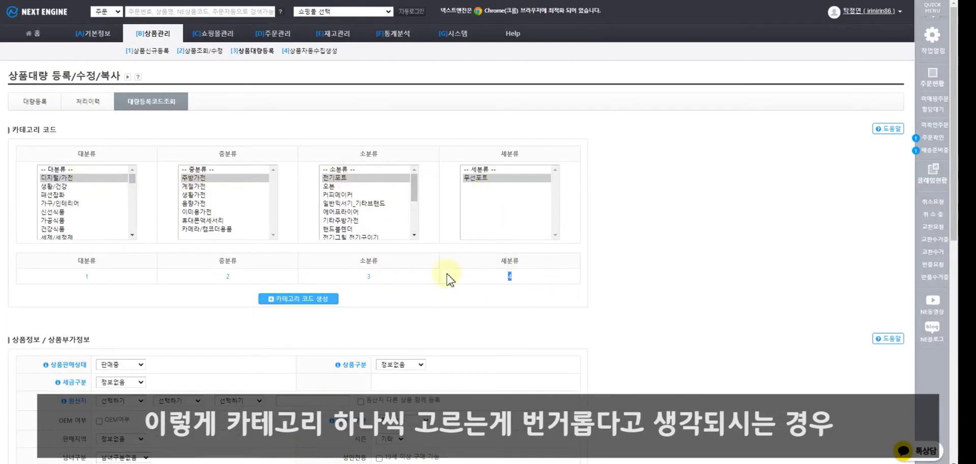
{"action": "double_click", "coordinate": [509, 277]}
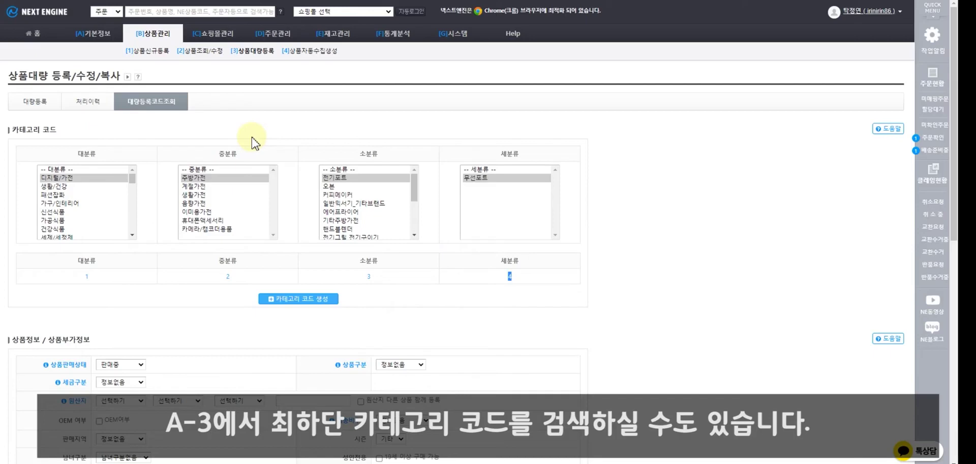
- Search 카테고리관리 for 무선포트 and select that category to look up its category code
{"action": "mouse_move", "coordinate": [84, 34]}
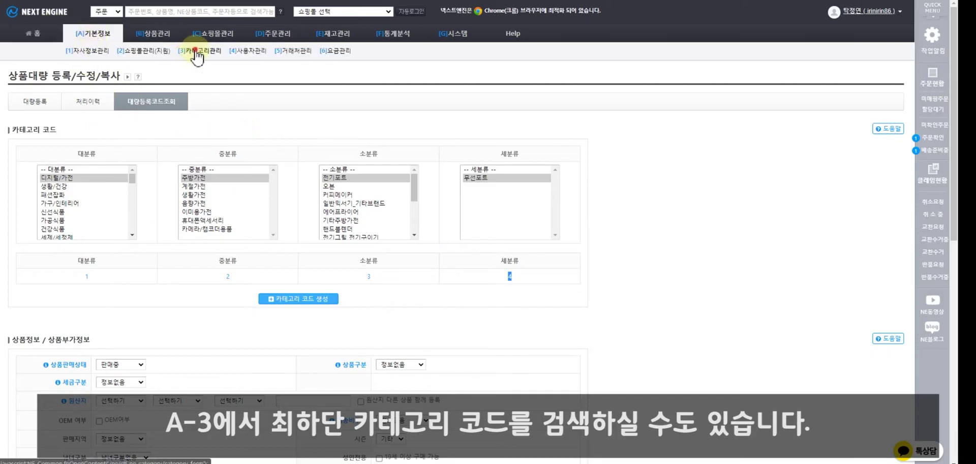
{"action": "left_click", "coordinate": [196, 51]}
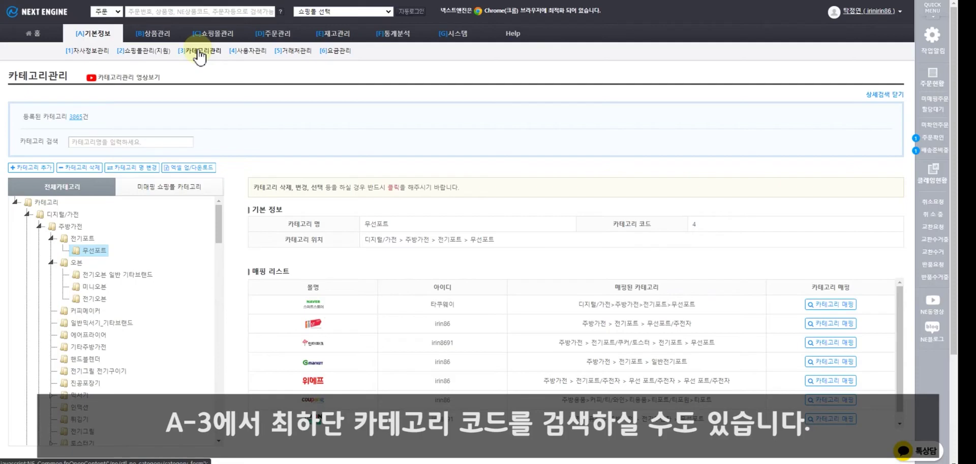
{"action": "left_click", "coordinate": [162, 142]}
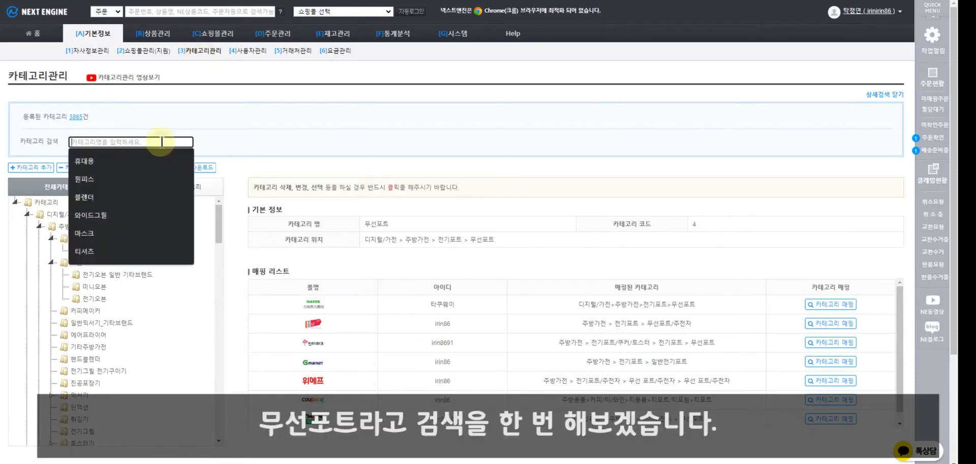
{"action": "key", "text": "Caps_Lock"}
{"action": "key", "text": "Caps_Lock"}
{"action": "type", "text": "무"}
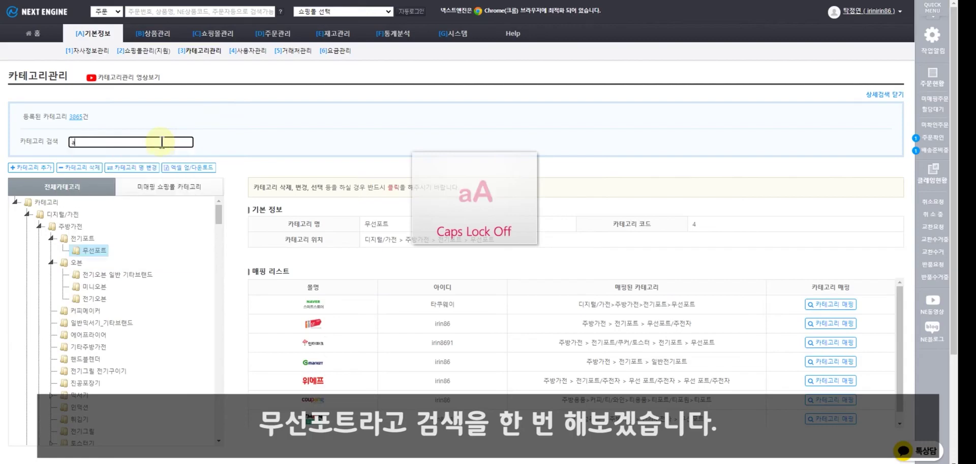
{"action": "type", "text": "선포트"}
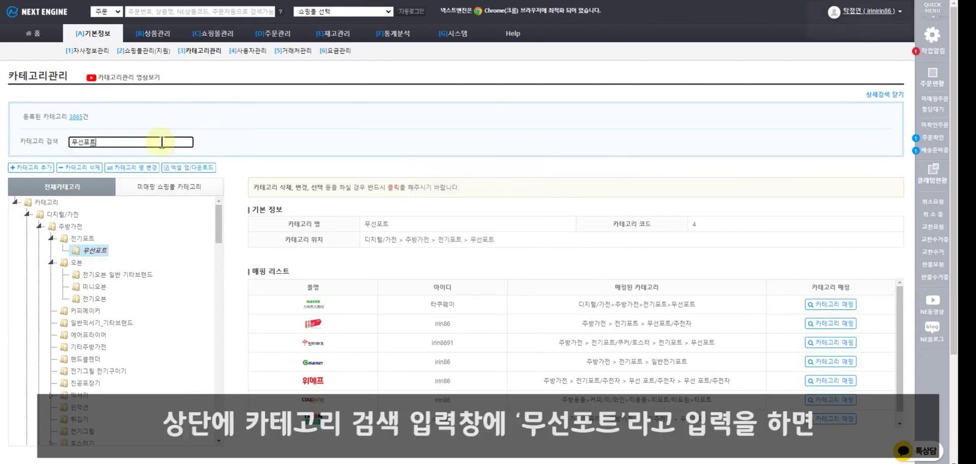
{"action": "left_click", "coordinate": [88, 250]}
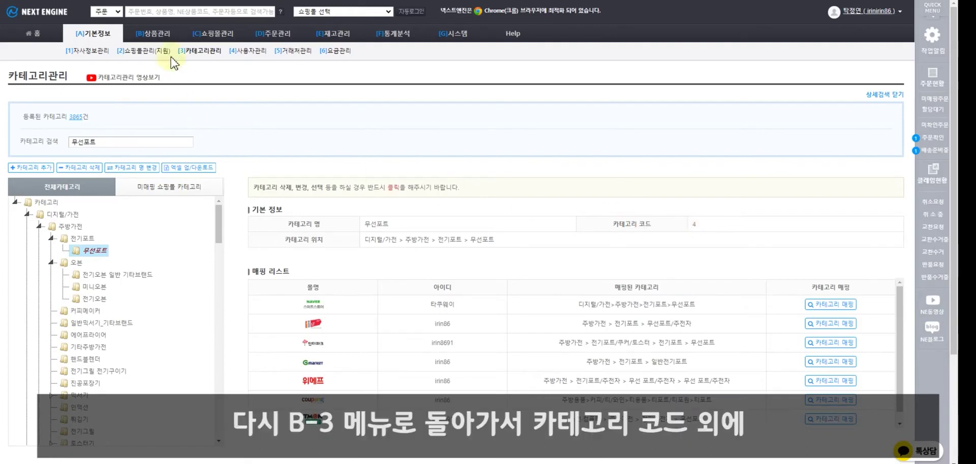
- Return to the 상품대량등록 page and reopen the 대량등록코드조회 code lookup
{"action": "mouse_move", "coordinate": [152, 34]}
{"action": "left_click", "coordinate": [246, 50]}
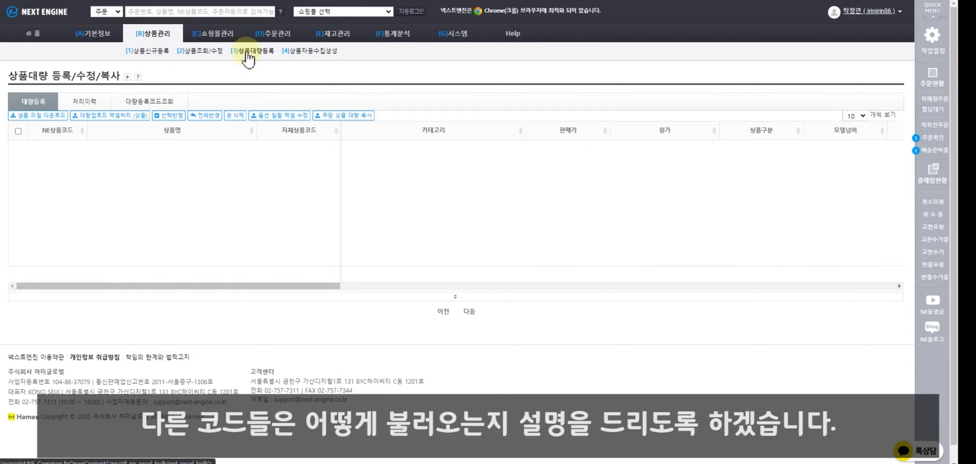
{"action": "left_click", "coordinate": [151, 101]}
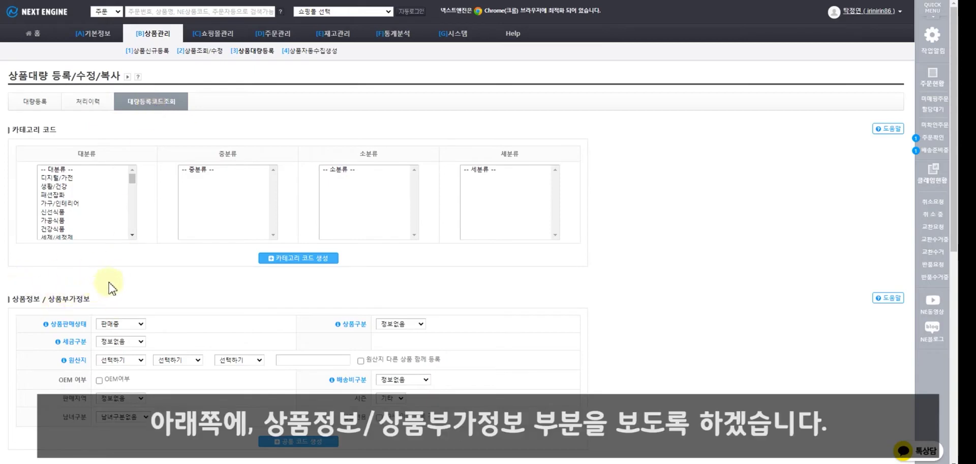
- In the 상품정보 / 상품부가정보 section, set 상품판매상태 to 판매중, 상품구분 to 위탁 and 세금구분 to 과세
{"action": "scroll", "coordinate": [122, 283], "scroll_direction": "down", "scroll_amount": 2}
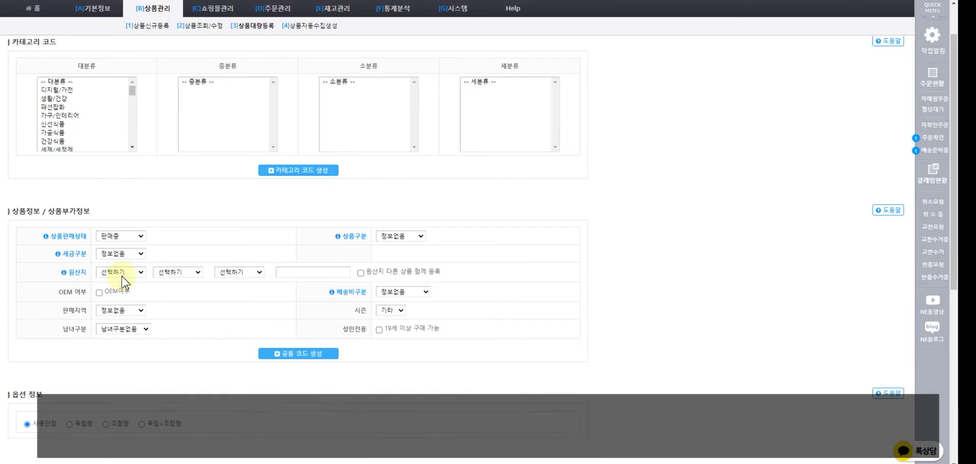
{"action": "left_click", "coordinate": [118, 237]}
{"action": "left_click", "coordinate": [117, 246]}
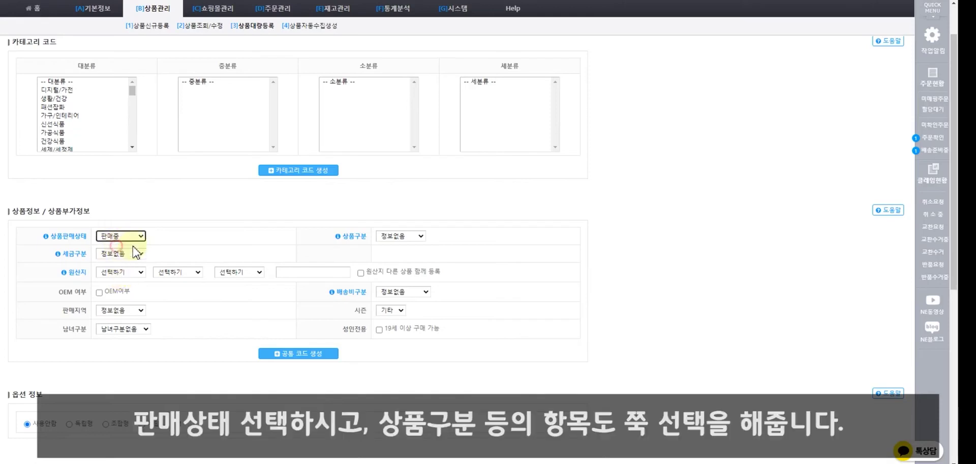
{"action": "left_click", "coordinate": [409, 239]}
{"action": "left_click", "coordinate": [398, 255]}
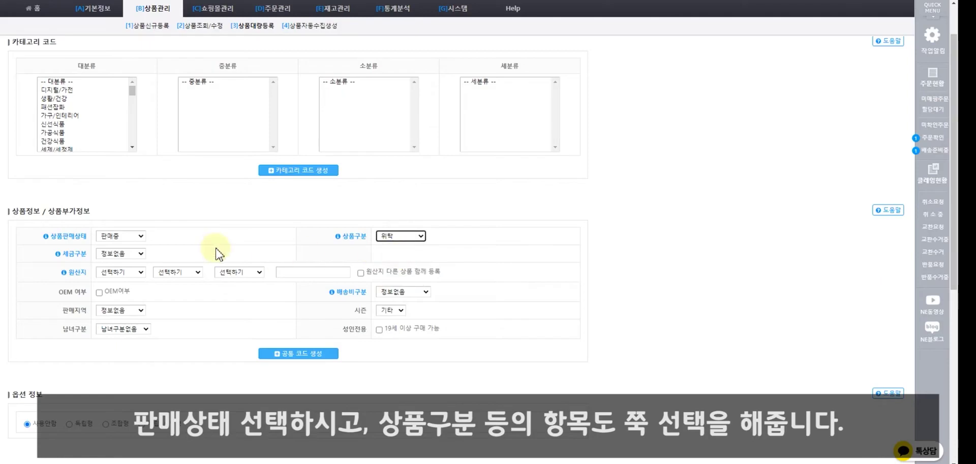
{"action": "scroll", "coordinate": [218, 252], "scroll_direction": "down", "scroll_amount": 1}
{"action": "left_click", "coordinate": [106, 202]}
{"action": "left_click", "coordinate": [116, 222]}
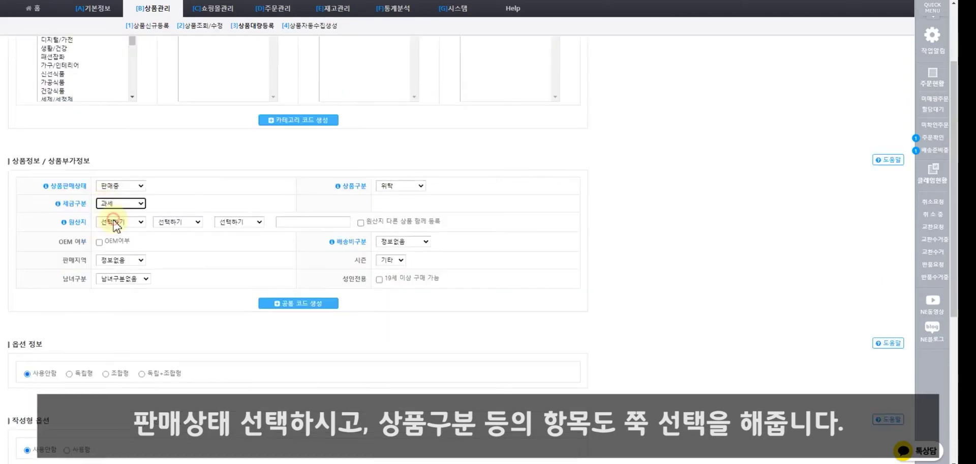
- Set 원산지 to 기타 with 상세설명참조 and generate the common codes for the product information
{"action": "left_click", "coordinate": [130, 221]}
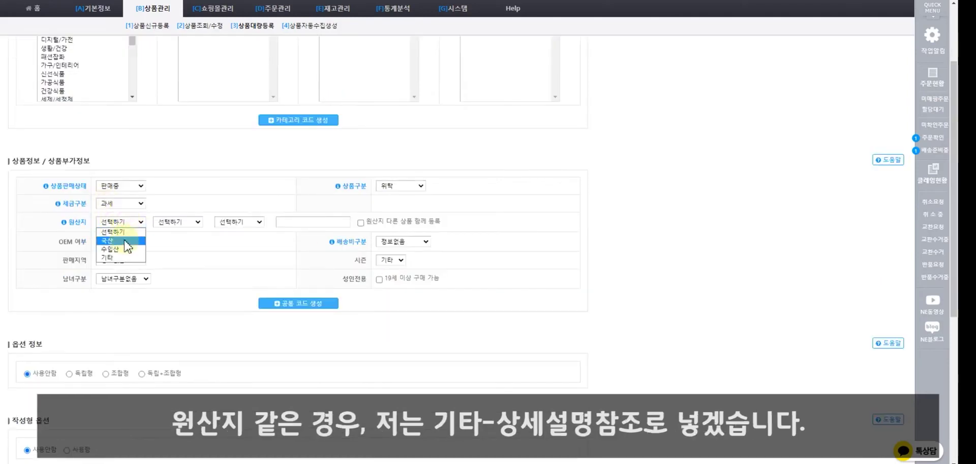
{"action": "left_click", "coordinate": [109, 257]}
{"action": "left_click", "coordinate": [192, 222]}
{"action": "left_click", "coordinate": [204, 243]}
{"action": "left_click", "coordinate": [239, 191]}
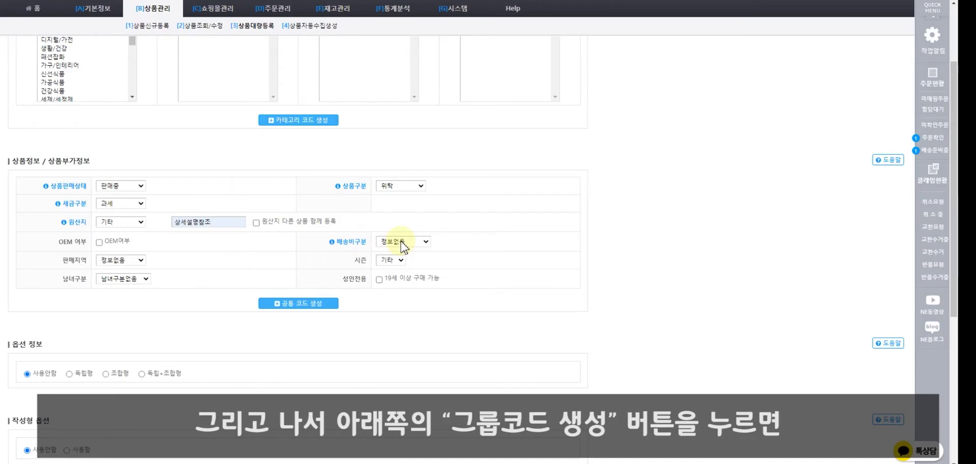
{"action": "scroll", "coordinate": [402, 243], "scroll_direction": "down", "scroll_amount": 1}
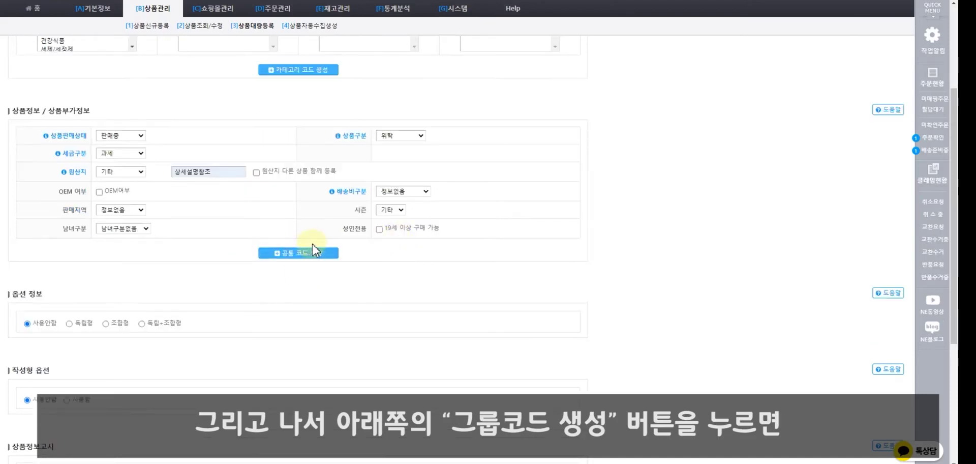
{"action": "left_click", "coordinate": [314, 251]}
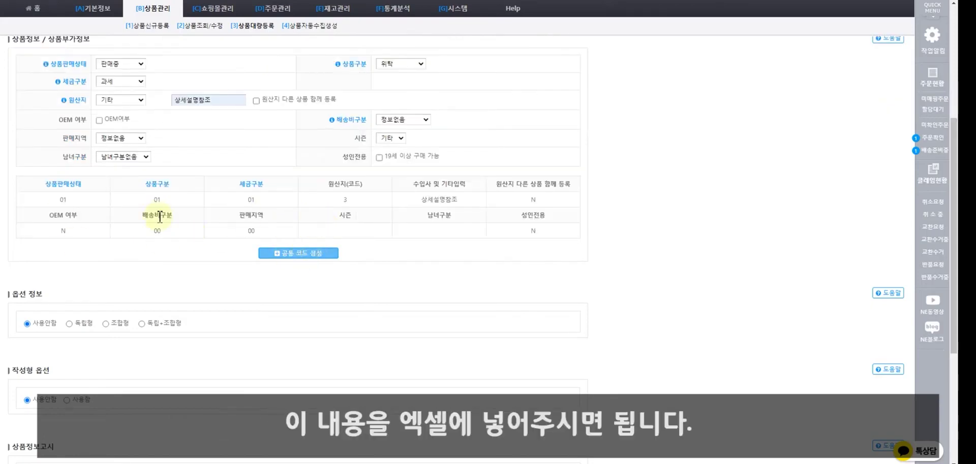
- Review the generated common codes and the option and 상품정보고시 sections, returning to the ne_product_upload_sample (4) workbook
{"action": "double_click", "coordinate": [63, 199]}
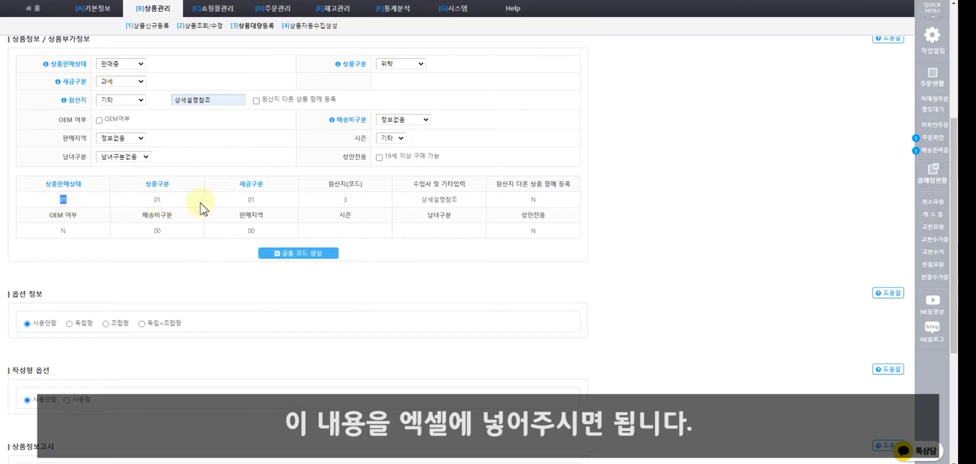
{"action": "scroll", "coordinate": [193, 206], "scroll_direction": "down", "scroll_amount": 1}
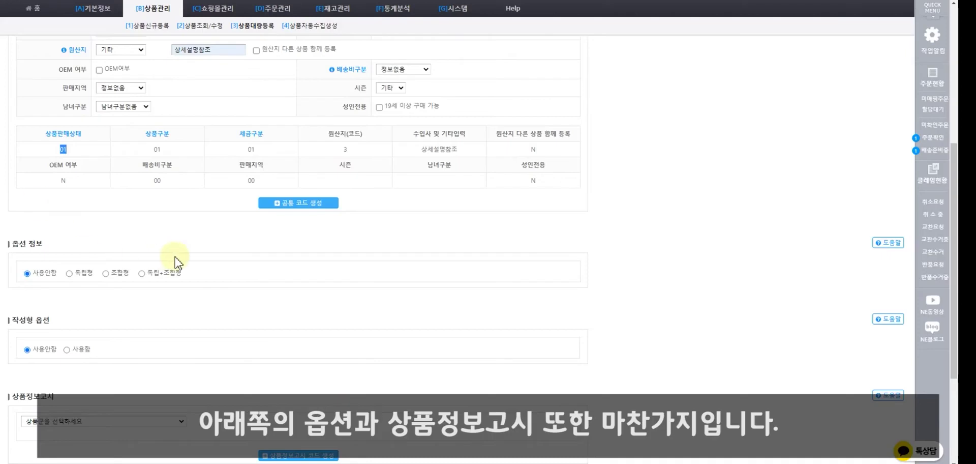
{"action": "scroll", "coordinate": [178, 263], "scroll_direction": "down", "scroll_amount": 2}
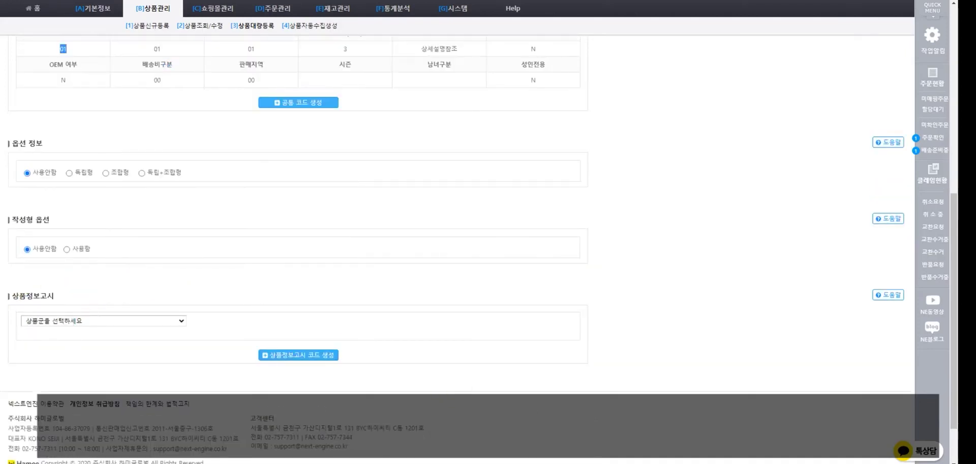
{"action": "mouse_move", "coordinate": [601, 461]}
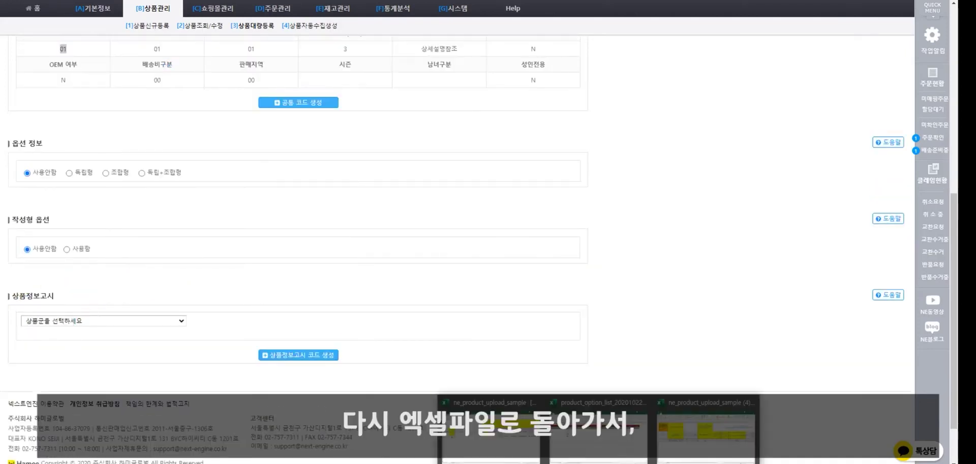
{"action": "left_click", "coordinate": [687, 444]}
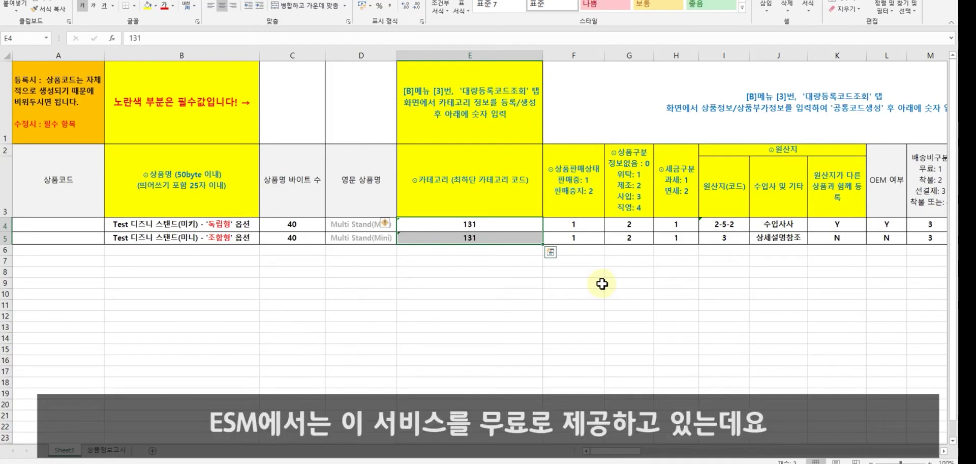
- Switch to the ESMPLUS site in the browser and open its eBay 이미지호스팅 service
{"action": "left_click", "coordinate": [257, 463]}
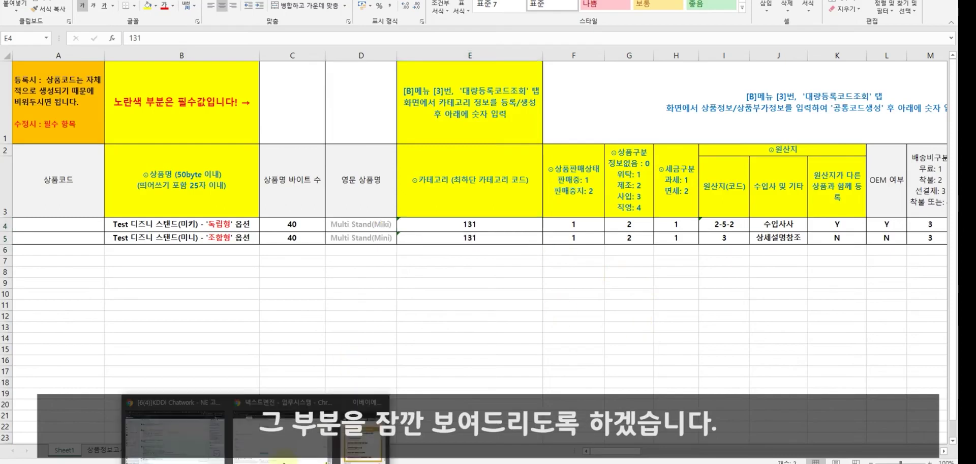
{"action": "left_click", "coordinate": [357, 448]}
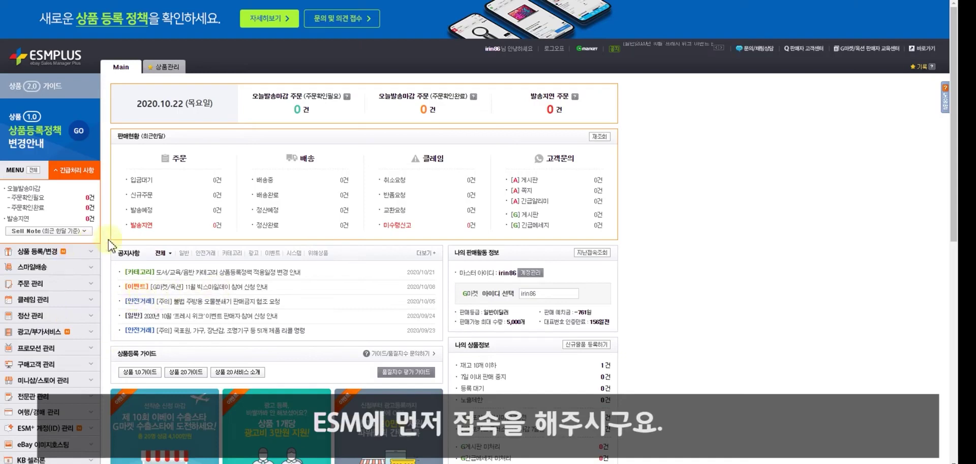
{"action": "scroll", "coordinate": [62, 325], "scroll_direction": "down", "scroll_amount": 2}
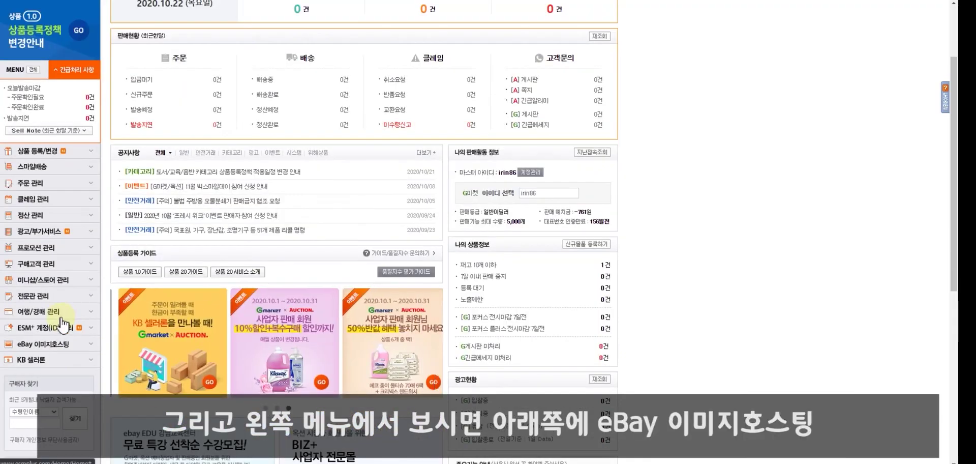
{"action": "left_click", "coordinate": [41, 349]}
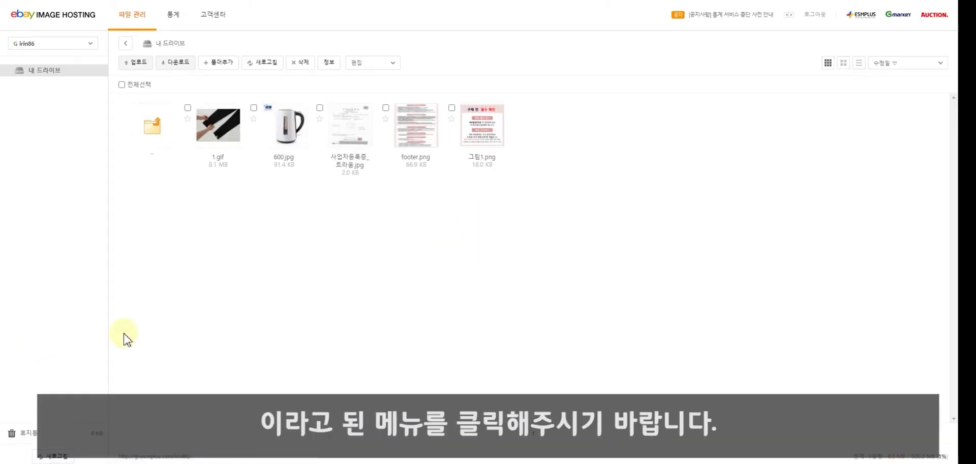
{"action": "left_click", "coordinate": [288, 124]}
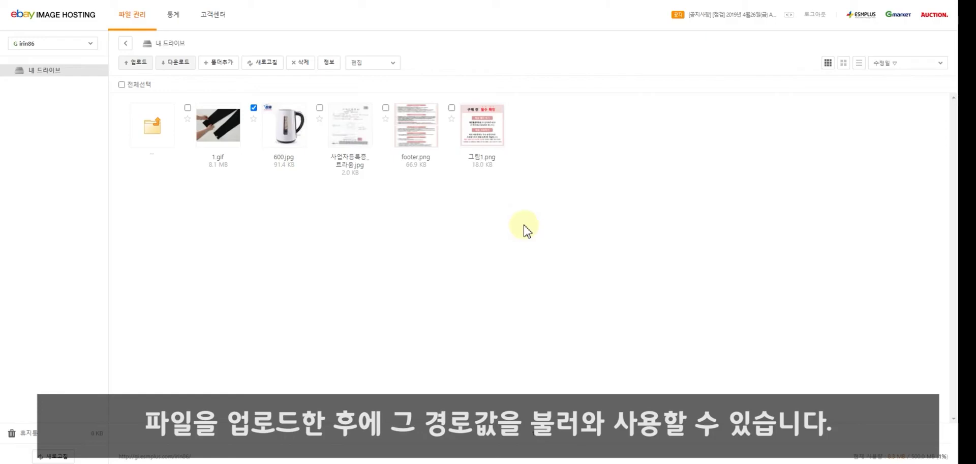
{"action": "left_click", "coordinate": [140, 65]}
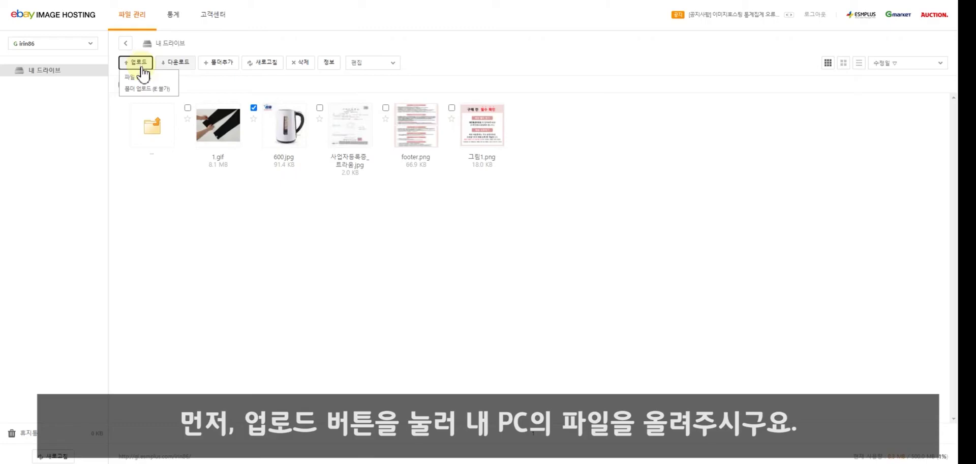
{"action": "left_click", "coordinate": [141, 77]}
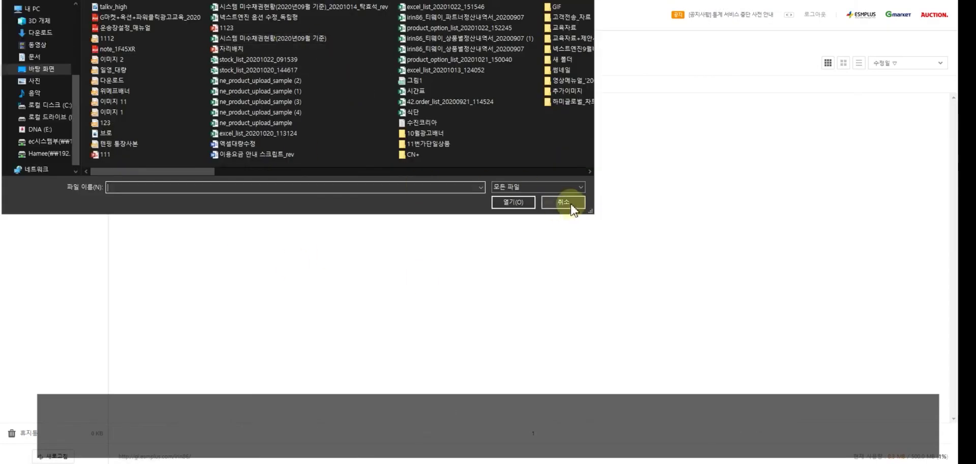
{"action": "left_click", "coordinate": [572, 205]}
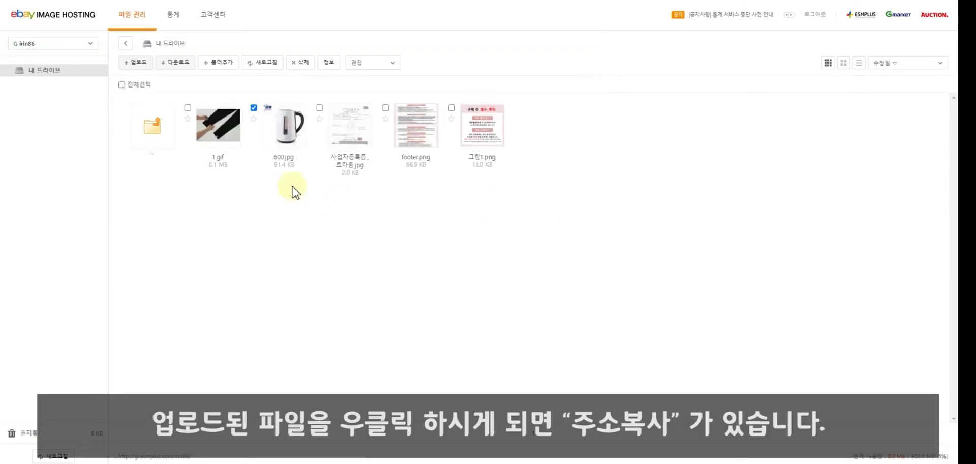
- Show the hosting address of 600.jpg, then check the 대표이미지 column in the ne_product_upload_sample (4) workbook
{"action": "right_click", "coordinate": [288, 137]}
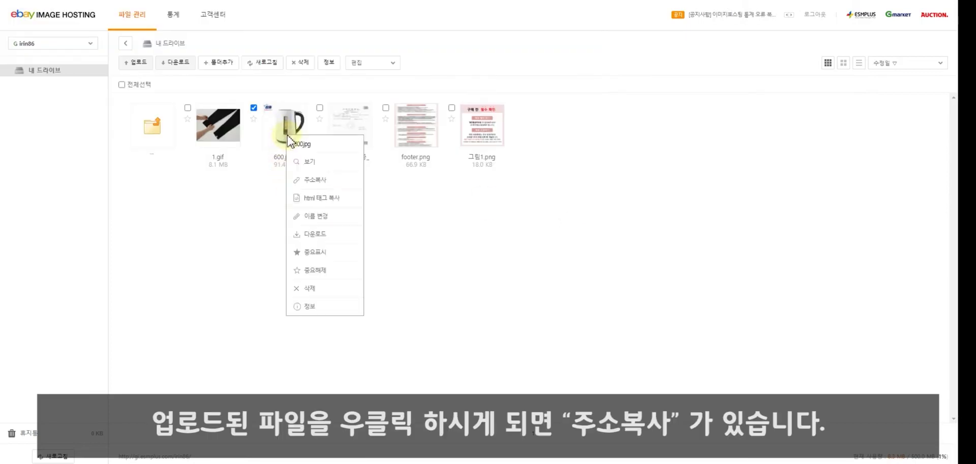
{"action": "left_click", "coordinate": [316, 181]}
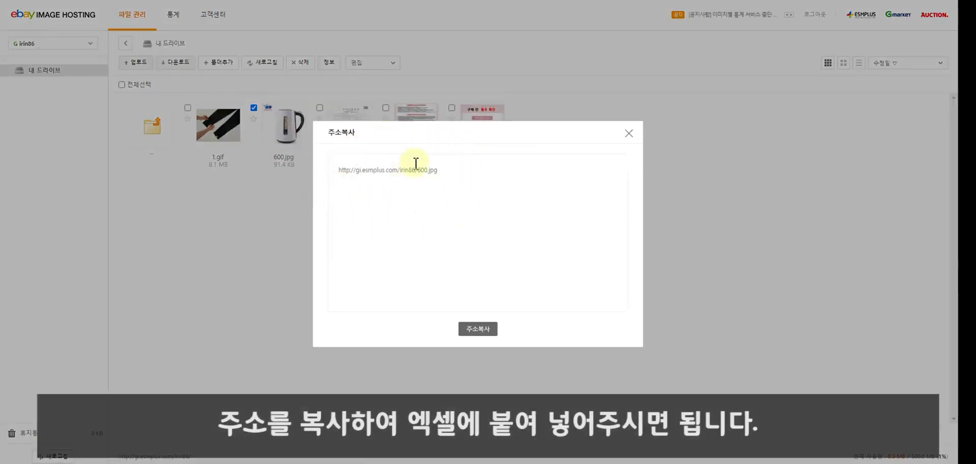
{"action": "mouse_move", "coordinate": [592, 452]}
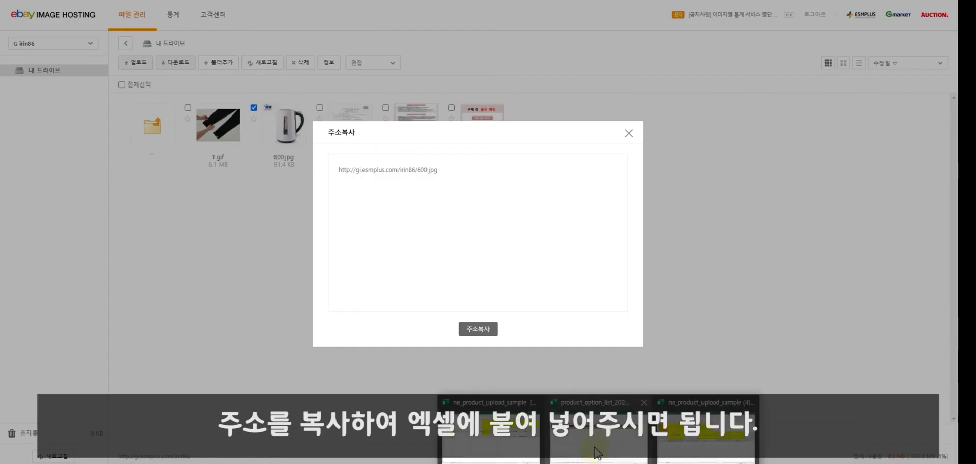
{"action": "left_click", "coordinate": [680, 439]}
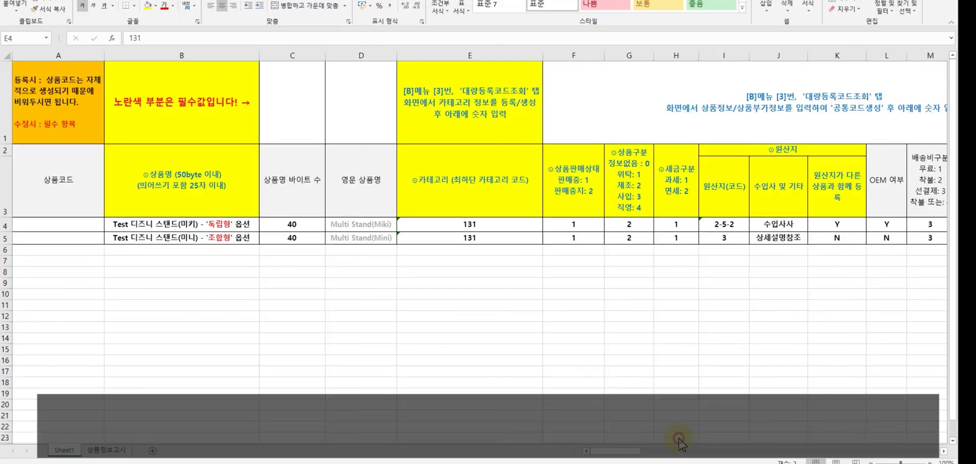
{"action": "left_click_drag", "start_coordinate": [625, 450], "coordinate": [657, 371]}
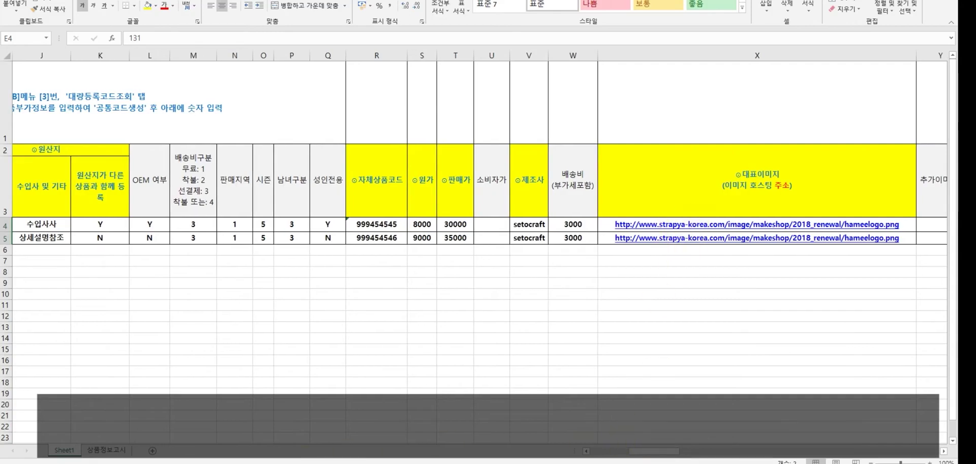
- Return to eBay Image Hosting, close the 600.jpg address window and request the HTML tag for footer.png
{"action": "left_click", "coordinate": [311, 448]}
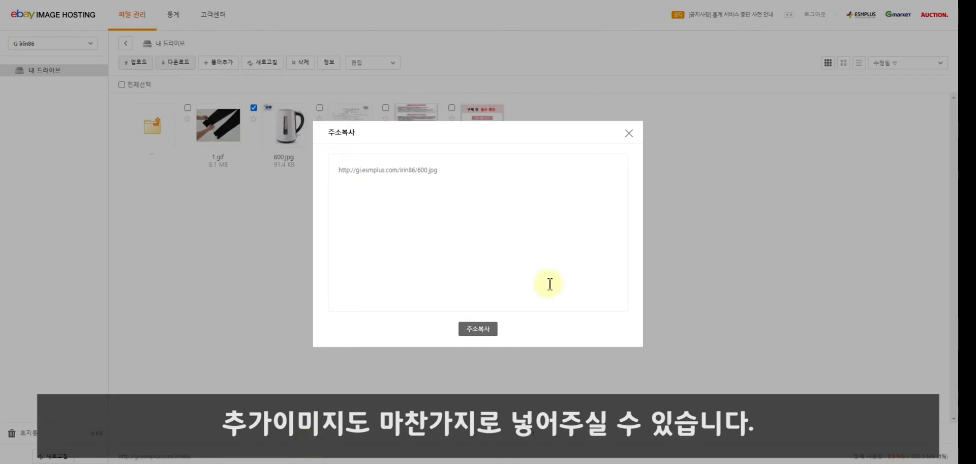
{"action": "left_click", "coordinate": [628, 134]}
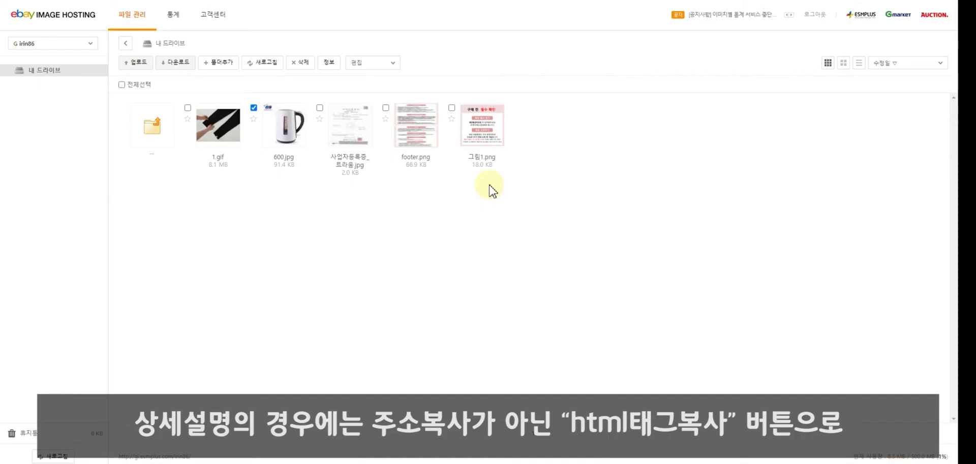
{"action": "right_click", "coordinate": [416, 136]}
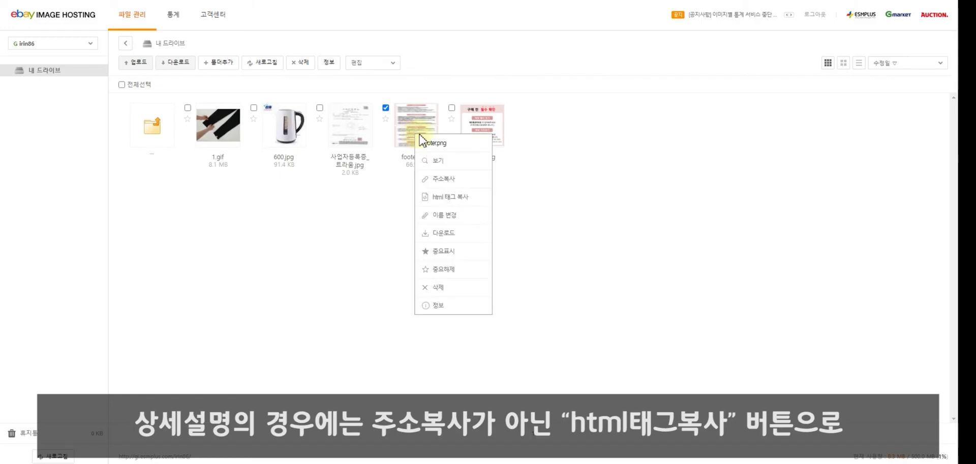
{"action": "left_click", "coordinate": [462, 198]}
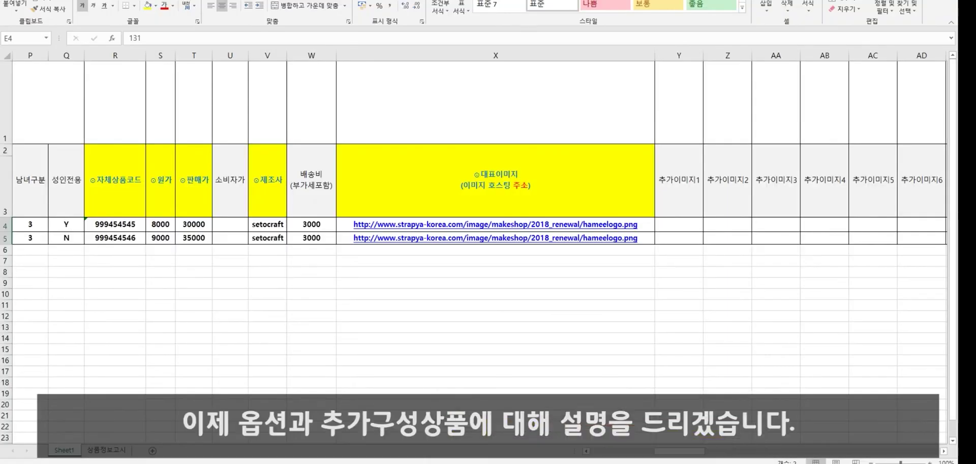
- Examine the 옵션 타입 column in the workbook and its entries for both sample products
{"action": "left_click_drag", "start_coordinate": [674, 452], "coordinate": [743, 451]}
{"action": "left_click", "coordinate": [675, 56]}
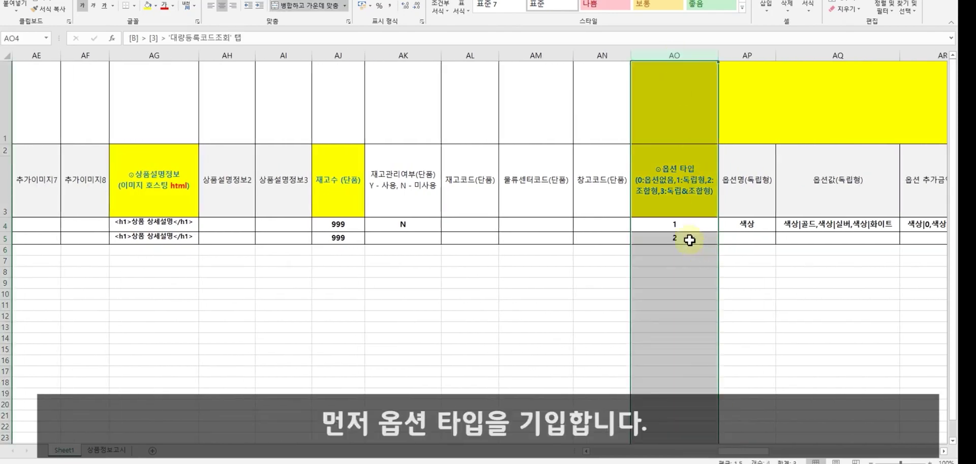
{"action": "left_click", "coordinate": [682, 226]}
{"action": "left_click", "coordinate": [683, 238]}
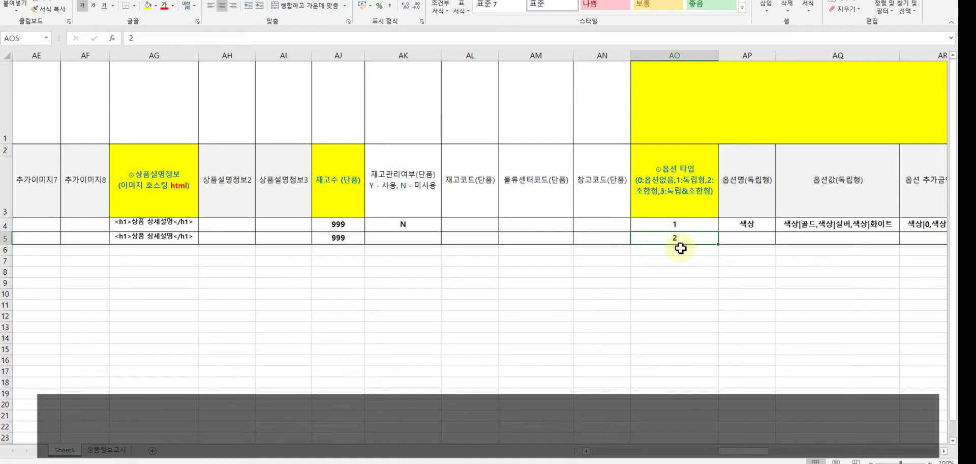
- Examine the 독립형 option columns, from option name and value through extra price, stock and stock code
{"action": "left_click_drag", "start_coordinate": [751, 451], "coordinate": [772, 451]}
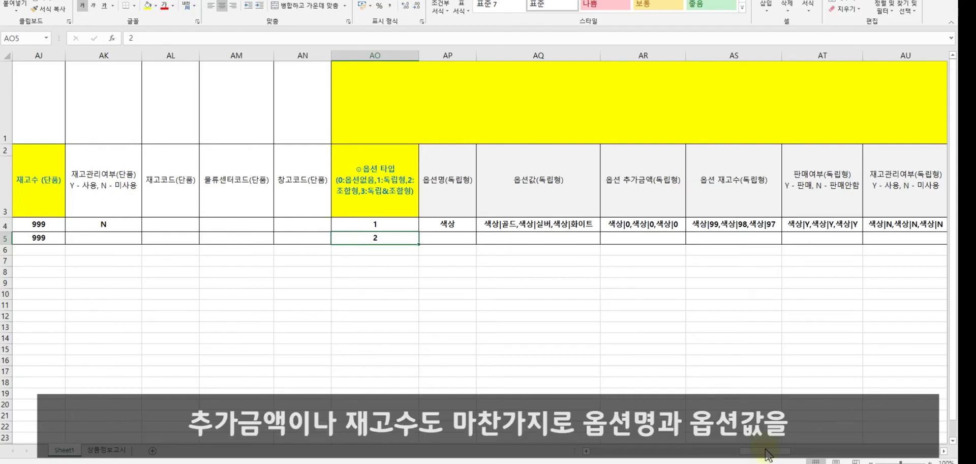
{"action": "left_click_drag", "start_coordinate": [766, 450], "coordinate": [775, 452]}
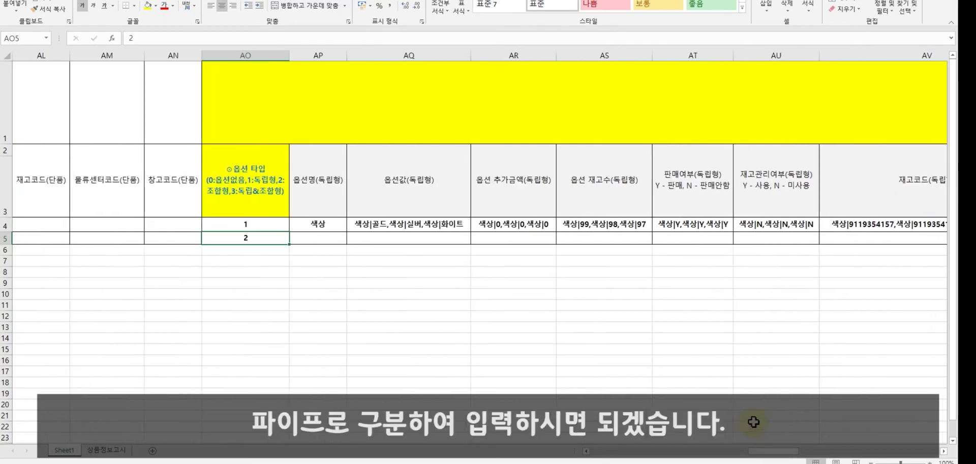
{"action": "left_click_drag", "start_coordinate": [774, 451], "coordinate": [780, 451]}
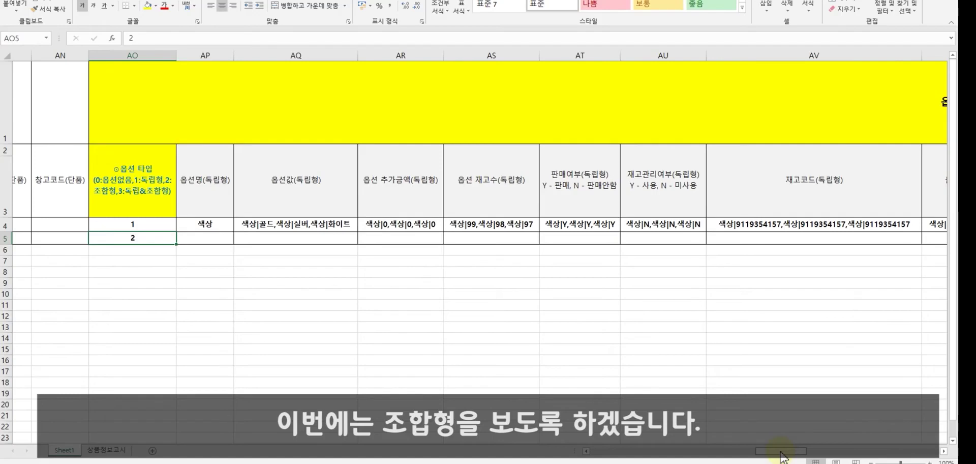
- Examine the 조합형 option columns for the second sample product and the 추가 구성 상품 columns
{"action": "scroll", "coordinate": [780, 454], "scroll_direction": "right", "scroll_amount": 1}
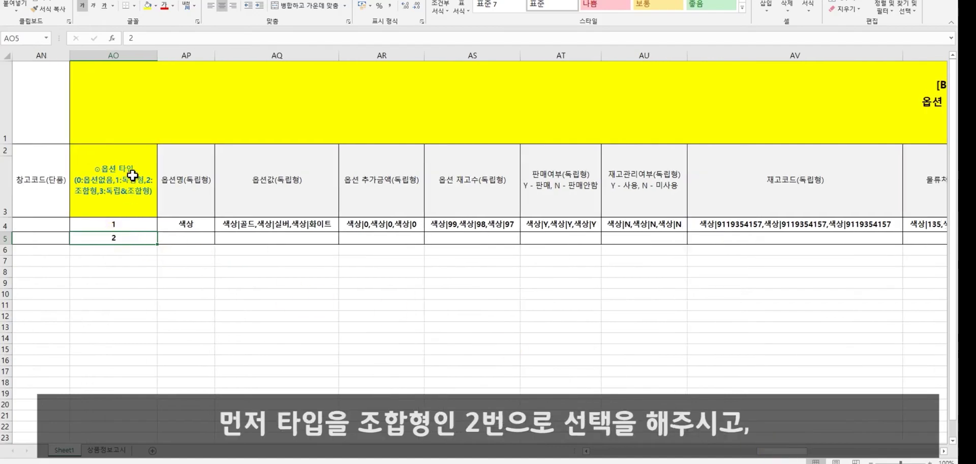
{"action": "left_click_drag", "start_coordinate": [783, 454], "coordinate": [816, 454]}
{"action": "left_click", "coordinate": [470, 239]}
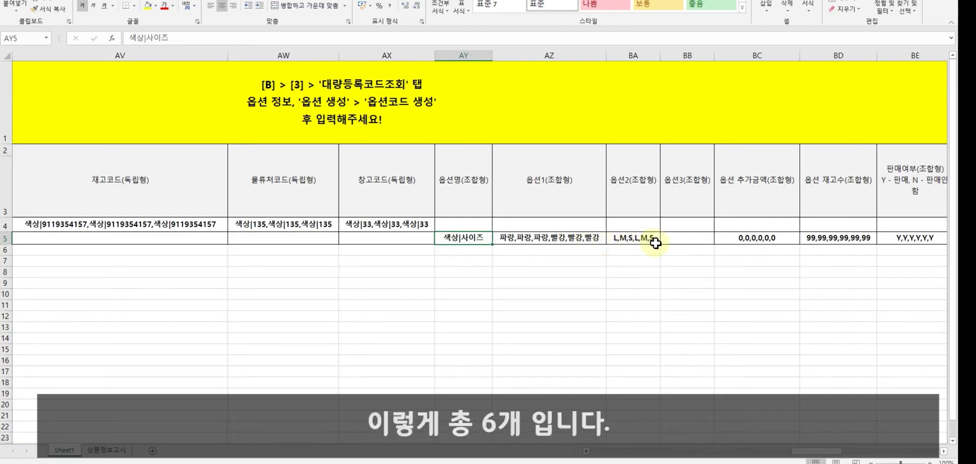
{"action": "left_click_drag", "start_coordinate": [832, 452], "coordinate": [835, 453]}
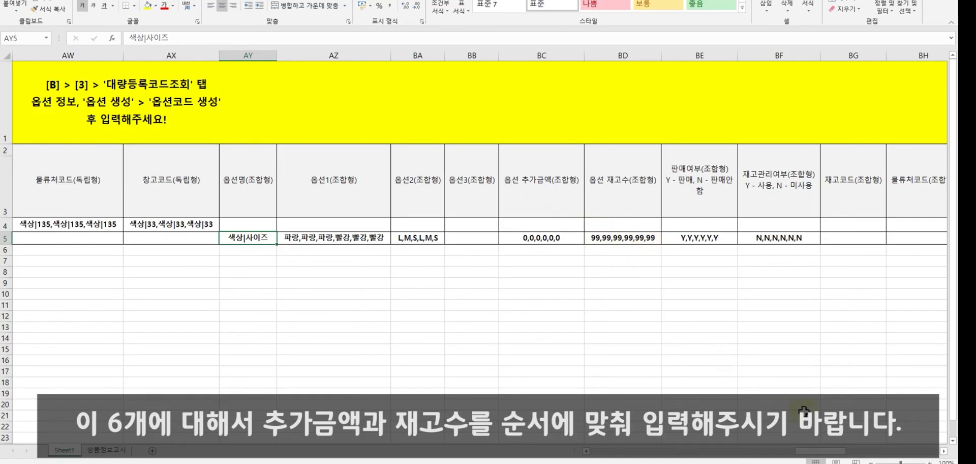
{"action": "left_click_drag", "start_coordinate": [828, 452], "coordinate": [848, 450]}
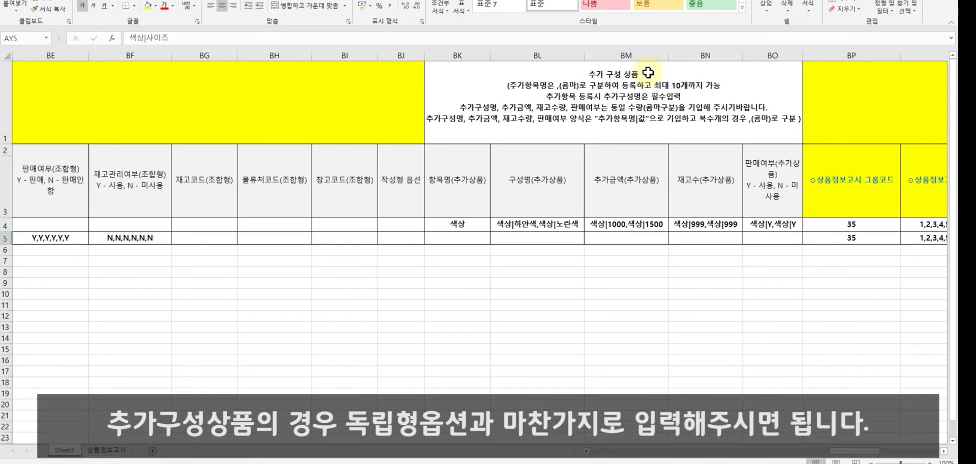
- Generate the 상품정보고시 codes for the 휴대폰 product group on NEXT ENGINE's 대량등록코드조회 page
{"action": "left_click_drag", "start_coordinate": [847, 452], "coordinate": [889, 454]}
{"action": "left_click", "coordinate": [739, 192]}
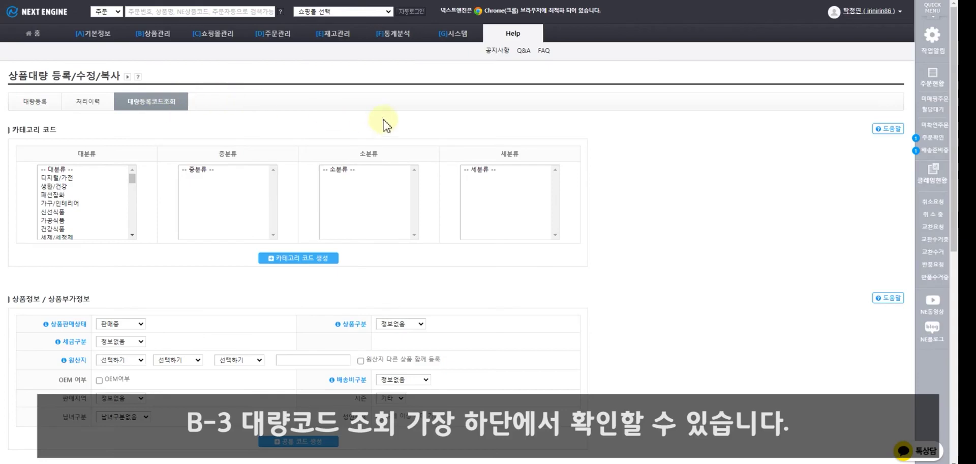
{"action": "scroll", "coordinate": [383, 122], "scroll_direction": "down", "scroll_amount": 8}
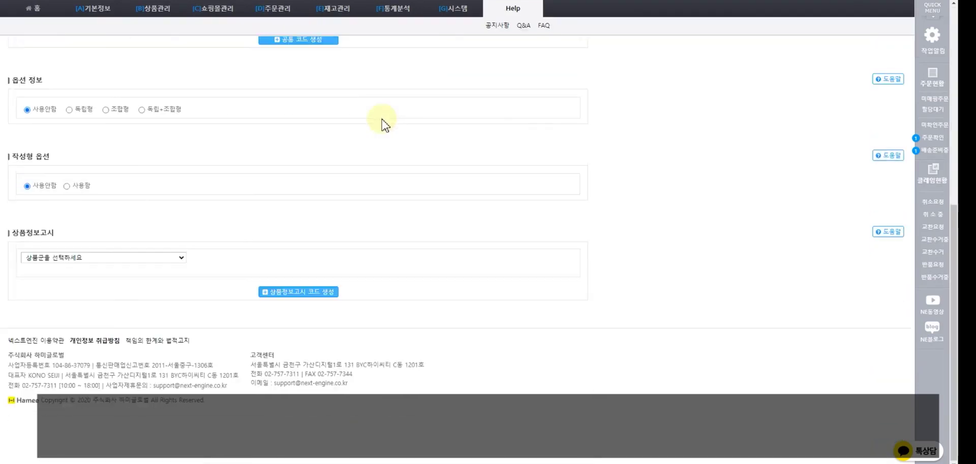
{"action": "left_click", "coordinate": [149, 257]}
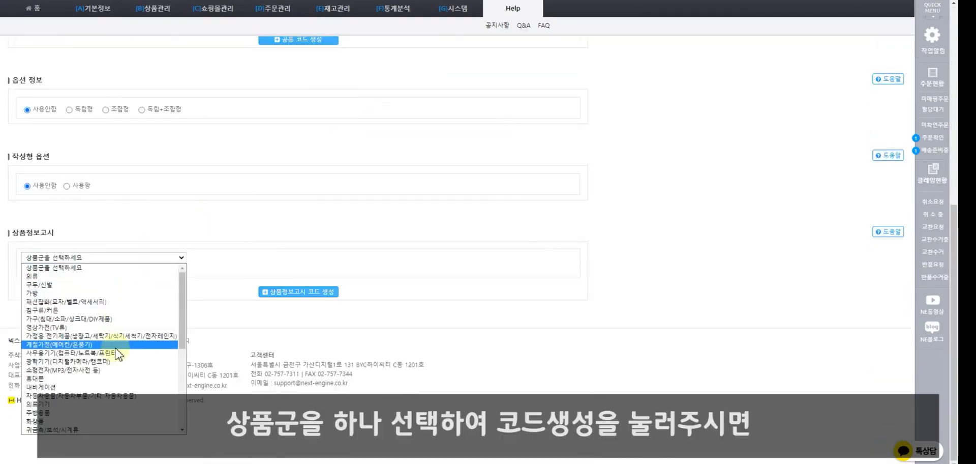
{"action": "left_click", "coordinate": [112, 377]}
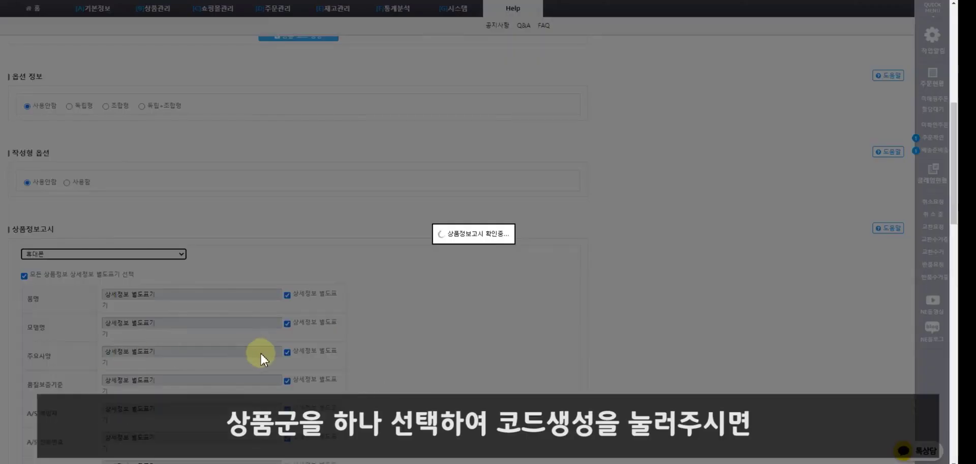
{"action": "scroll", "coordinate": [326, 346], "scroll_direction": "down", "scroll_amount": 6}
{"action": "scroll", "coordinate": [318, 361], "scroll_direction": "down", "scroll_amount": 5}
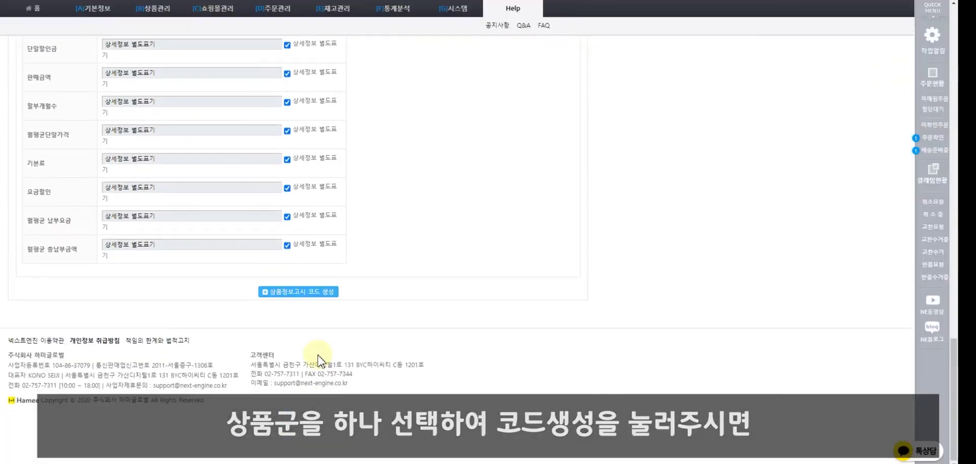
{"action": "left_click", "coordinate": [301, 293]}
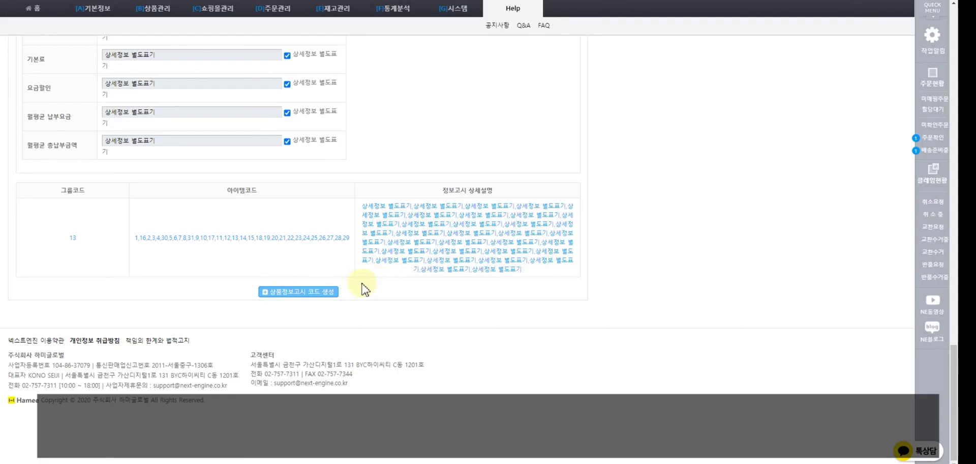
- Select the generated item codes and the full 정보고시 상세설명 text, and return to the workbook's product notice columns
{"action": "left_click_drag", "start_coordinate": [134, 237], "coordinate": [340, 239]}
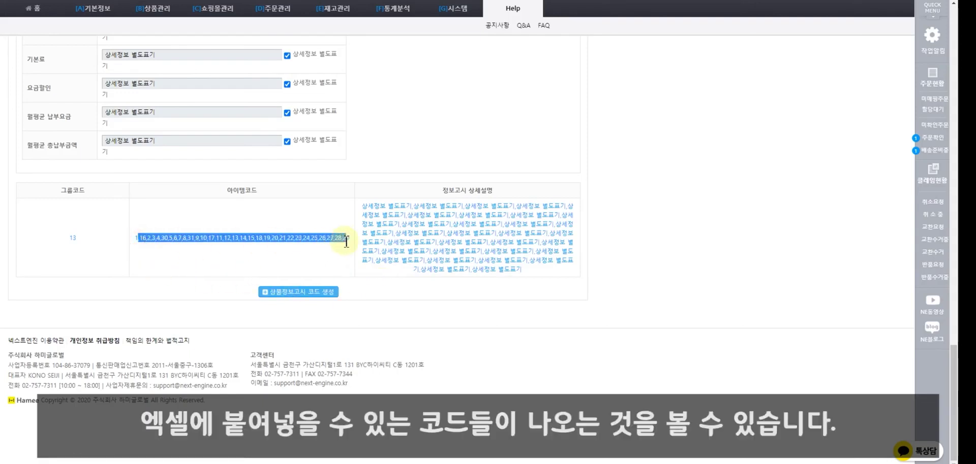
{"action": "left_click_drag", "start_coordinate": [366, 206], "coordinate": [504, 268]}
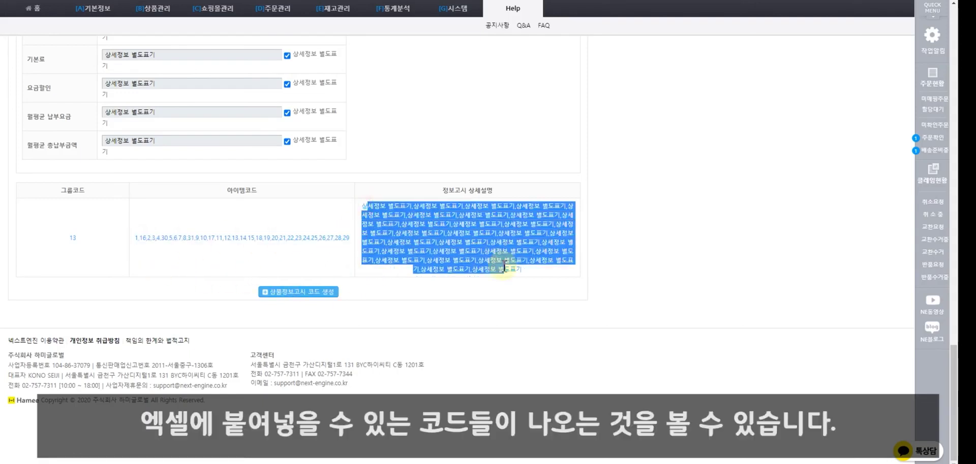
{"action": "left_click", "coordinate": [489, 251]}
{"action": "left_click_drag", "start_coordinate": [359, 204], "coordinate": [532, 271]}
{"action": "left_click", "coordinate": [599, 463]}
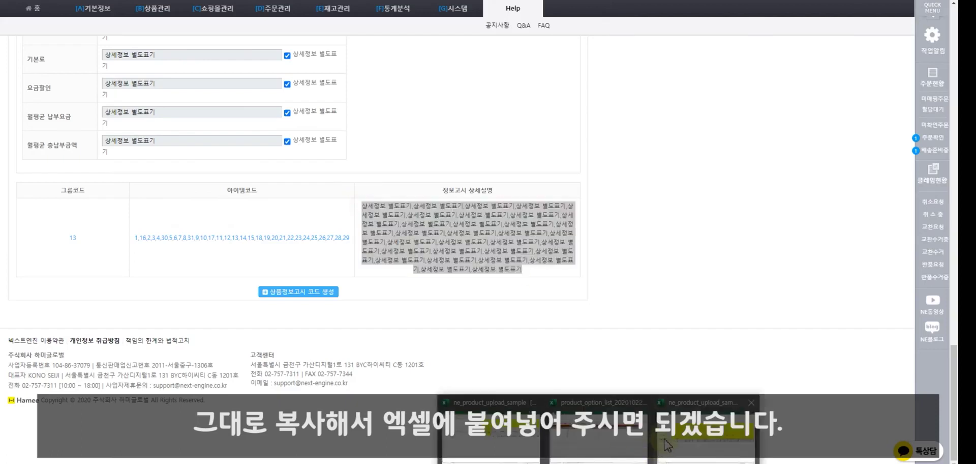
{"action": "left_click", "coordinate": [563, 447]}
{"action": "left_click_drag", "start_coordinate": [757, 452], "coordinate": [909, 451]}
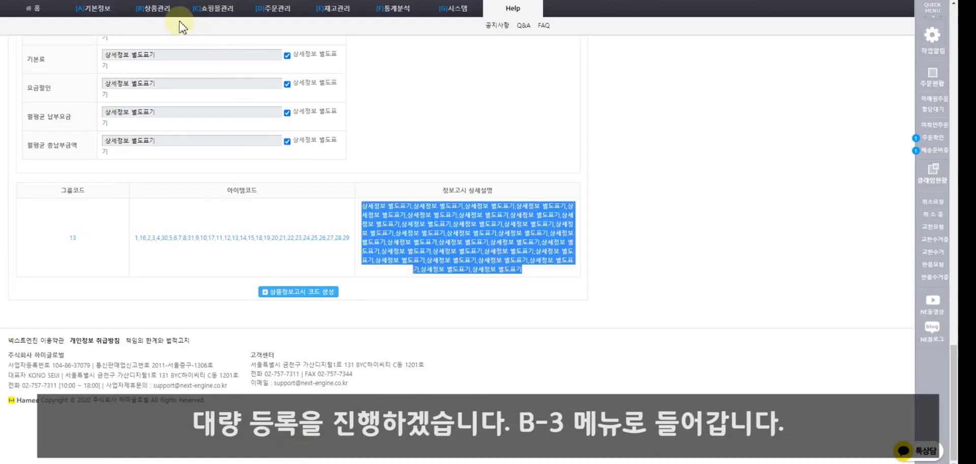
- Open NEXT ENGINE's 상품대량등록 page, start a product Excel upload and acknowledge its precautions
{"action": "mouse_move", "coordinate": [220, 34]}
{"action": "left_click", "coordinate": [249, 25]}
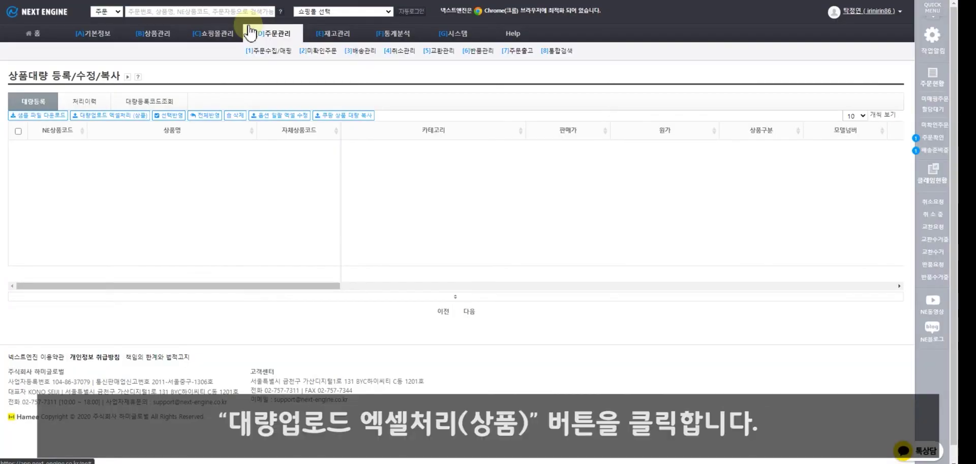
{"action": "left_click", "coordinate": [138, 116]}
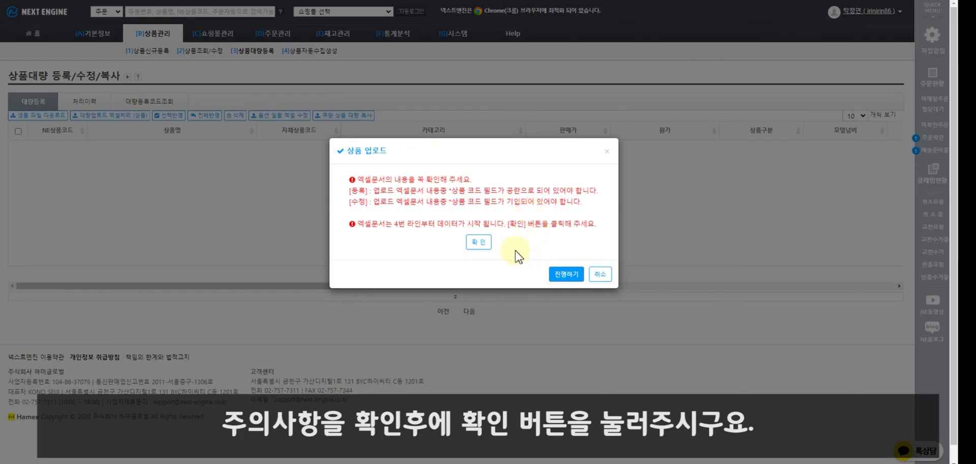
{"action": "left_click", "coordinate": [480, 244]}
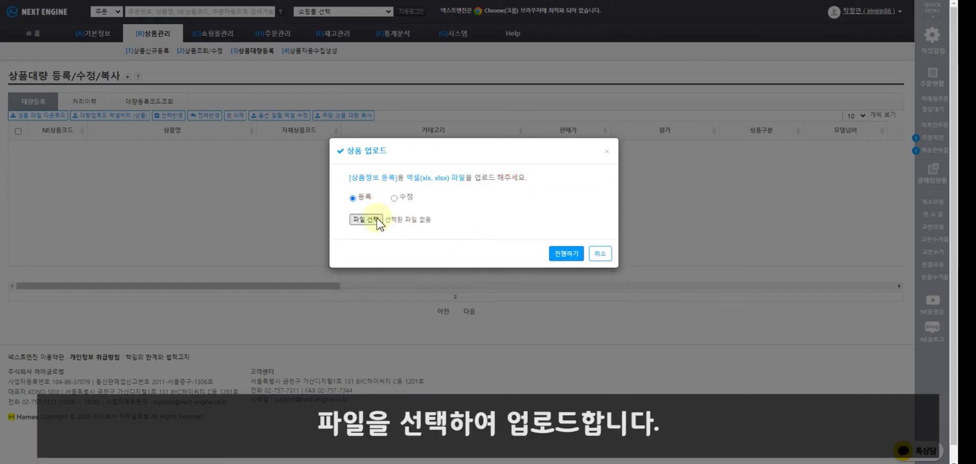
- Upload ne_product_upload_sample.xlsx from the desktop in 등록 mode and close the progress window
{"action": "left_click", "coordinate": [376, 220]}
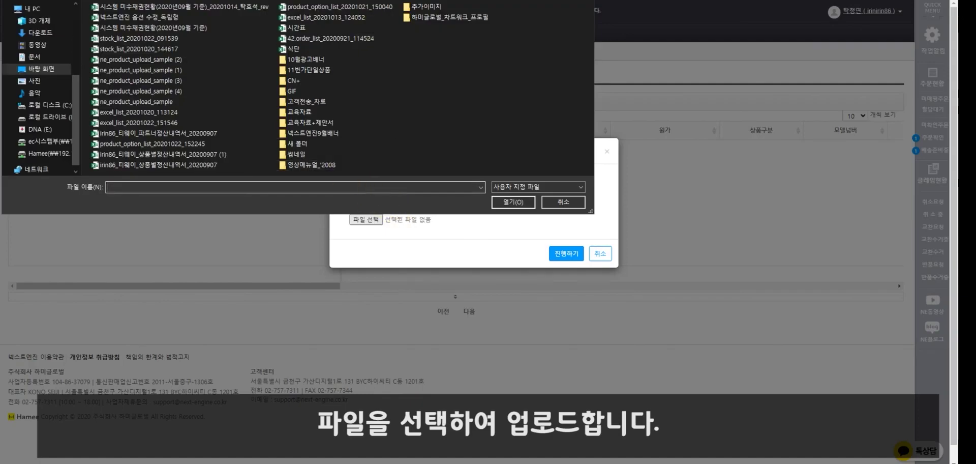
{"action": "left_click_drag", "start_coordinate": [434, 315], "coordinate": [492, 71]}
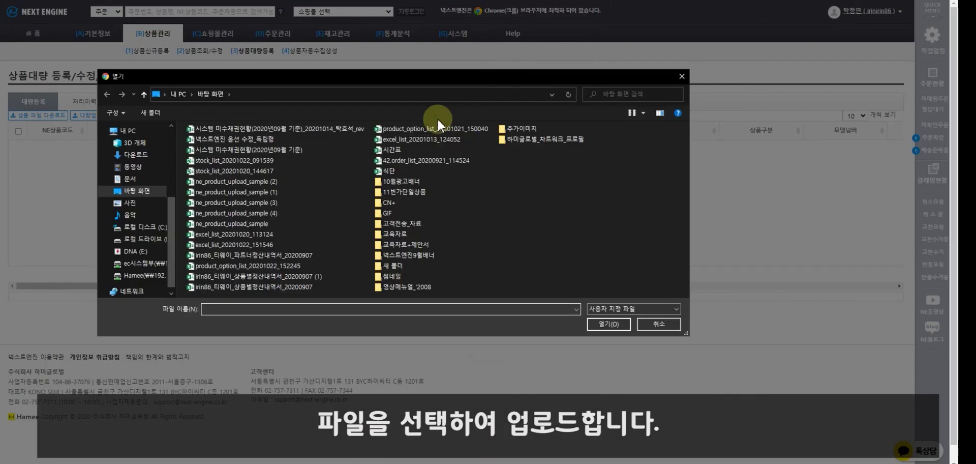
{"action": "double_click", "coordinate": [257, 224]}
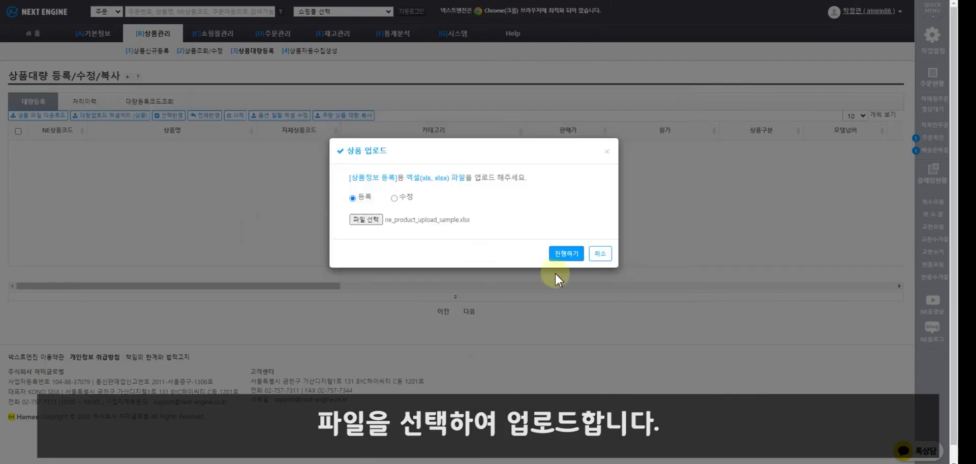
{"action": "left_click", "coordinate": [566, 254]}
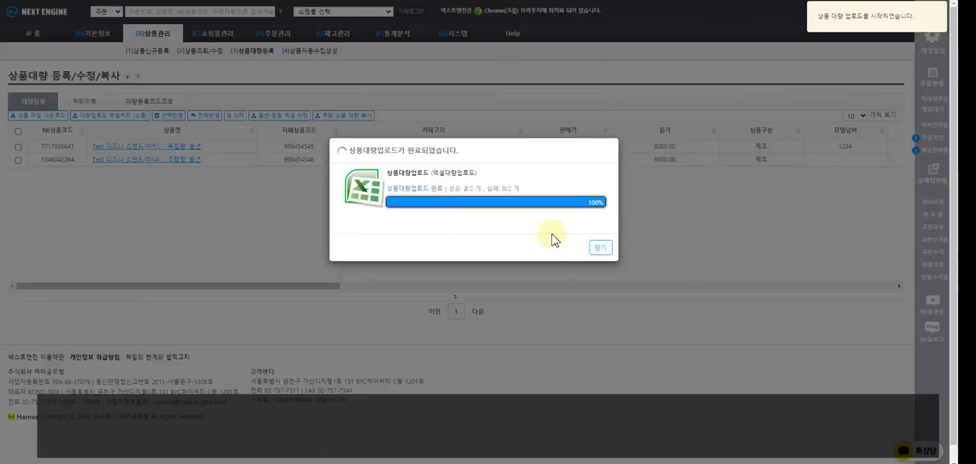
{"action": "left_click", "coordinate": [599, 247]}
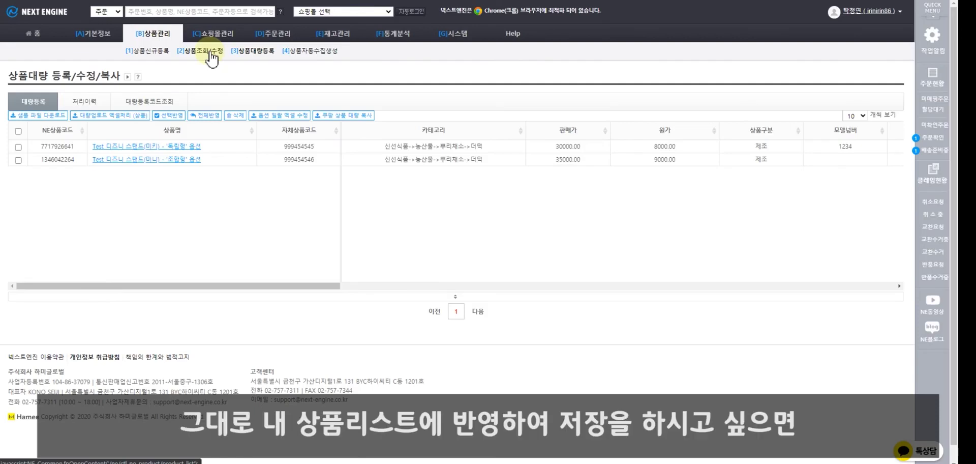
- Mark both uploaded Test 디즈니 스탠드 products and apply the whole upload list to the product list with 전체반영
{"action": "left_click", "coordinate": [17, 147]}
{"action": "left_click", "coordinate": [18, 161]}
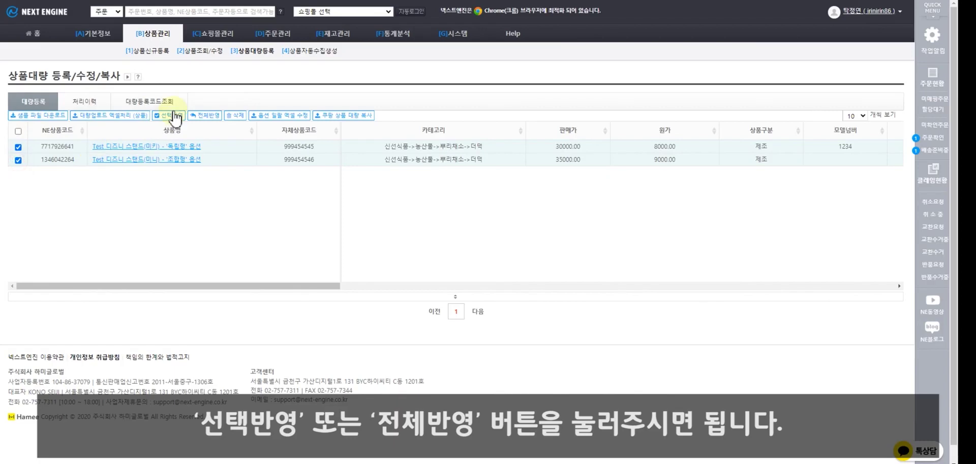
{"action": "left_click", "coordinate": [208, 116]}
{"action": "left_click", "coordinate": [562, 226]}
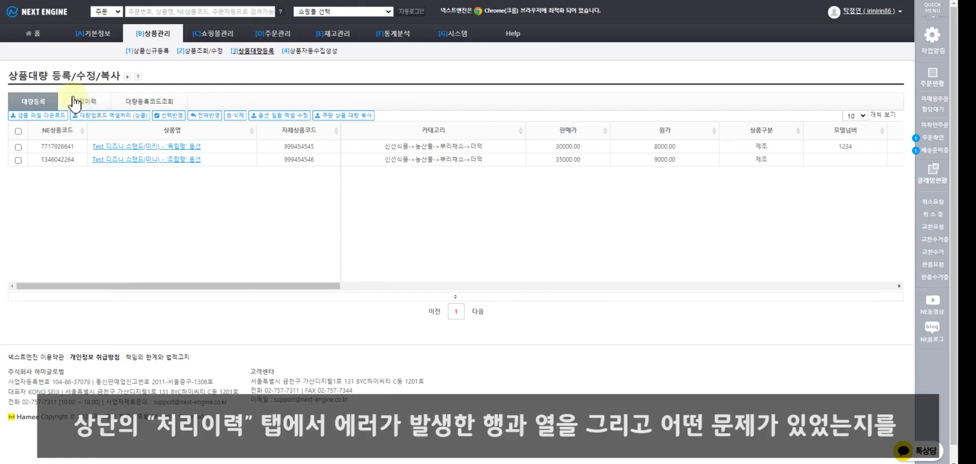
- Examine the error details of the failed ne_product_upload_sample_(2).xlsx registration in 처리이력, and close them
{"action": "left_click", "coordinate": [87, 100]}
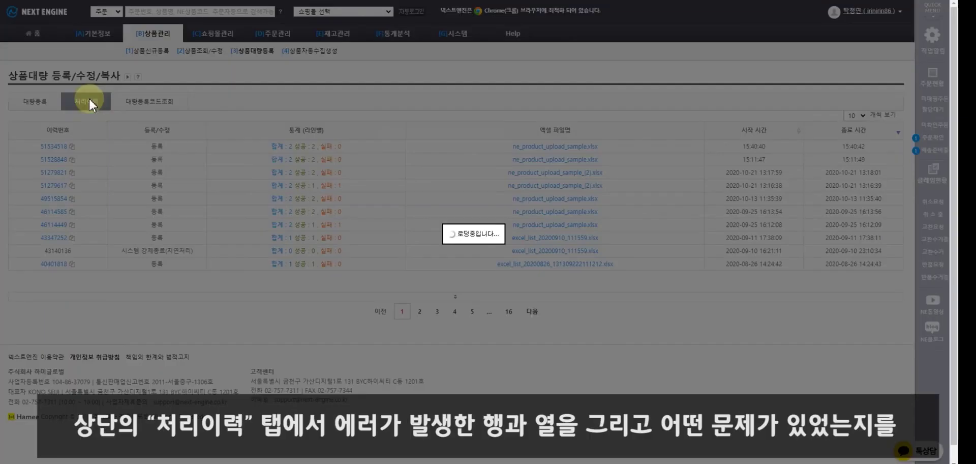
{"action": "left_click", "coordinate": [324, 186]}
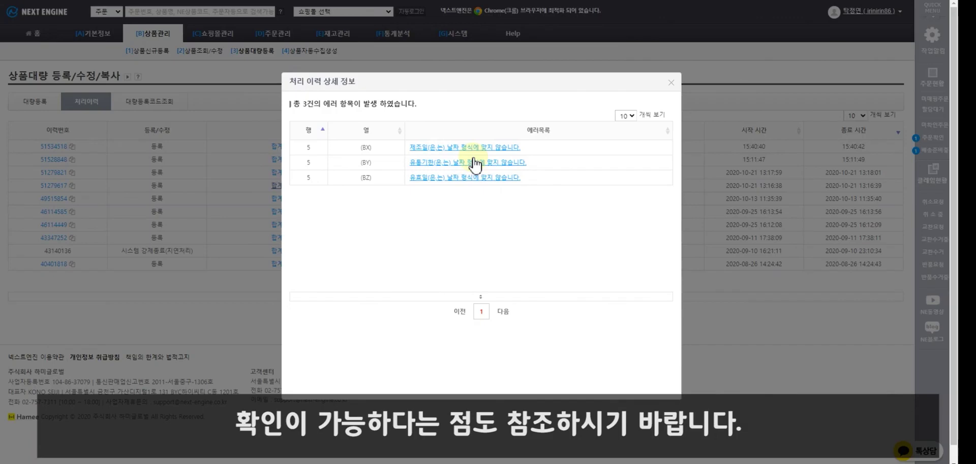
{"action": "left_click", "coordinate": [672, 83]}
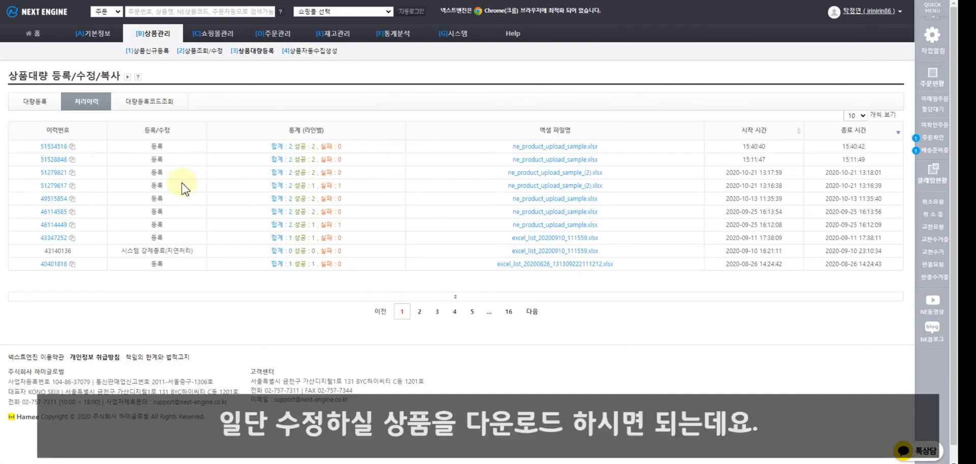
- Open the 상품조회/수정 page and set the product list to show 1000 items
{"action": "left_click", "coordinate": [200, 51]}
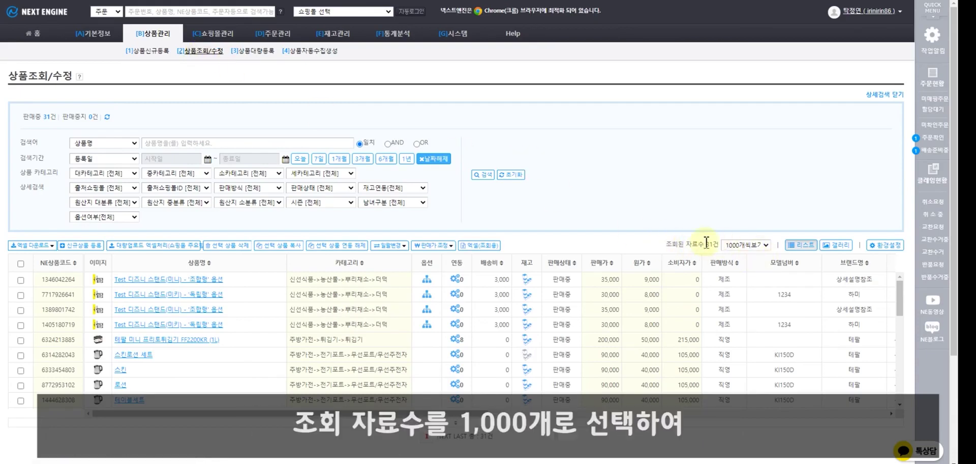
{"action": "left_click", "coordinate": [736, 246]}
{"action": "left_click", "coordinate": [745, 189]}
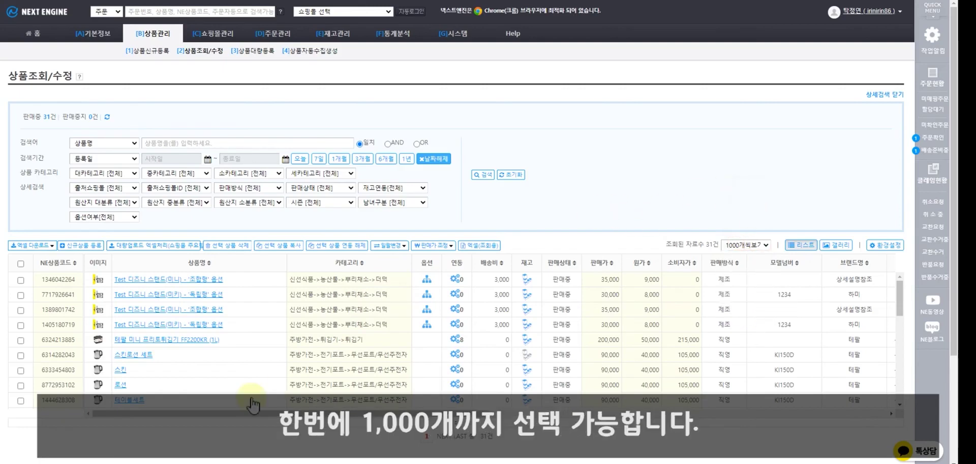
- Download the 대량업로드 엑셀(상품) file for 테팔 미니 프리토튀김기 FF2200KR (1L), 스킨로션 세트 and 스킨
{"action": "left_click", "coordinate": [20, 340]}
{"action": "left_click", "coordinate": [20, 355]}
{"action": "left_click", "coordinate": [20, 370]}
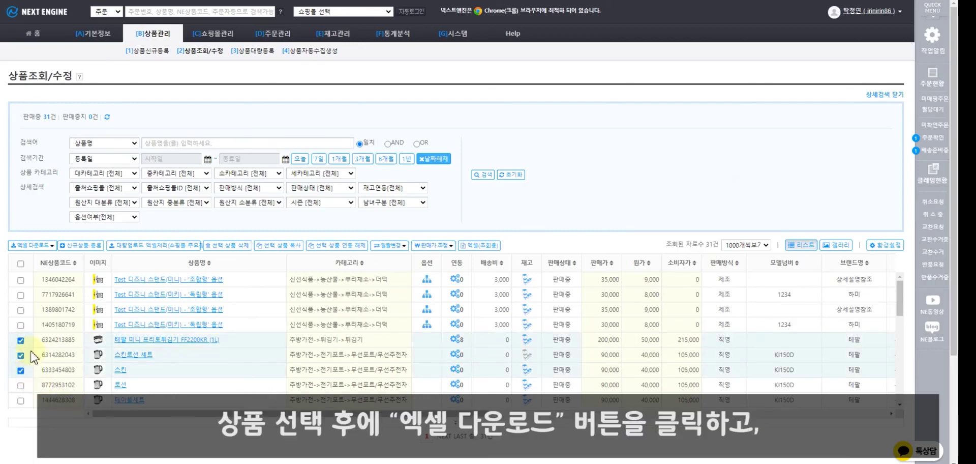
{"action": "left_click", "coordinate": [41, 246]}
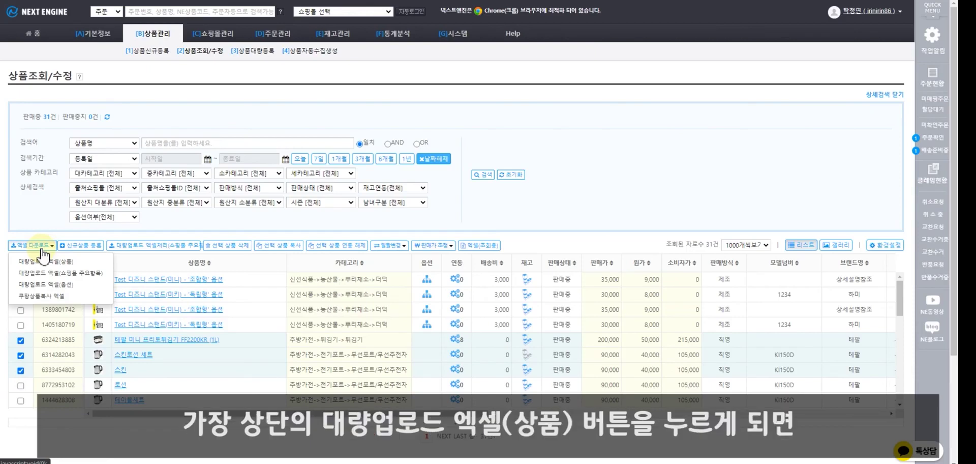
{"action": "left_click", "coordinate": [53, 261]}
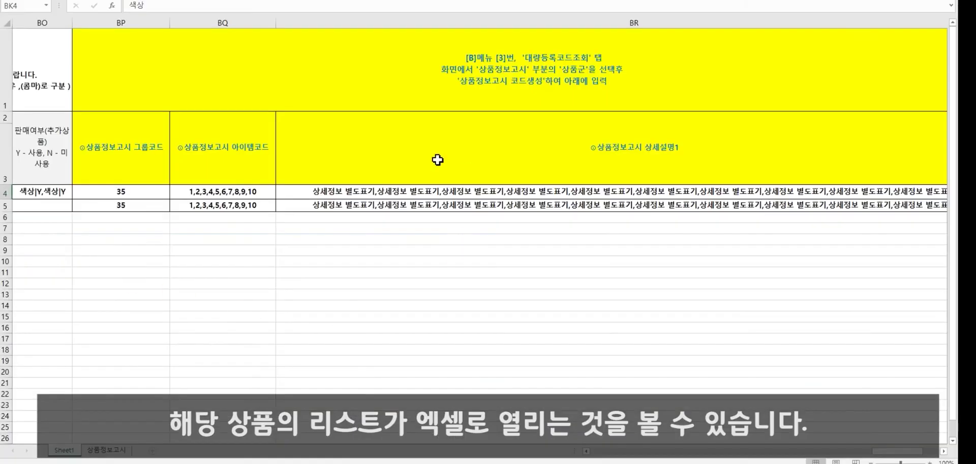
- Examine the 상품코드 column and the product names in the downloaded edit workbook
{"action": "left_click", "coordinate": [438, 160]}
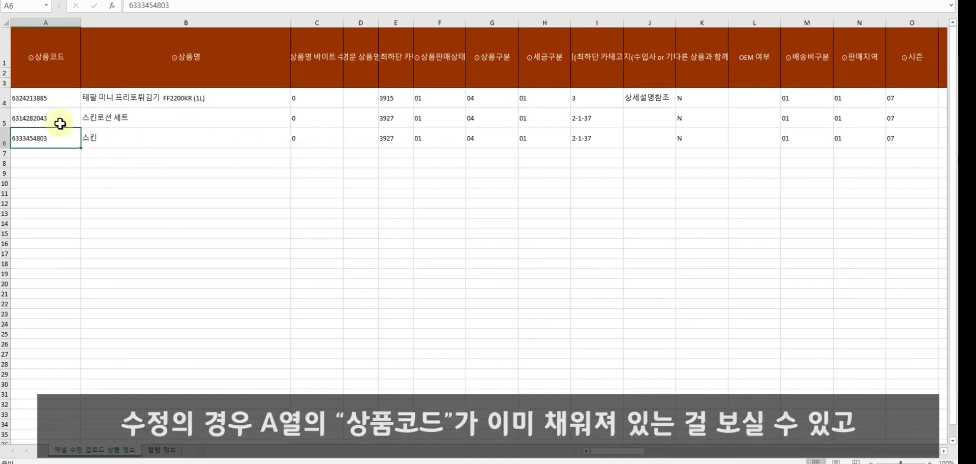
{"action": "left_click", "coordinate": [53, 22]}
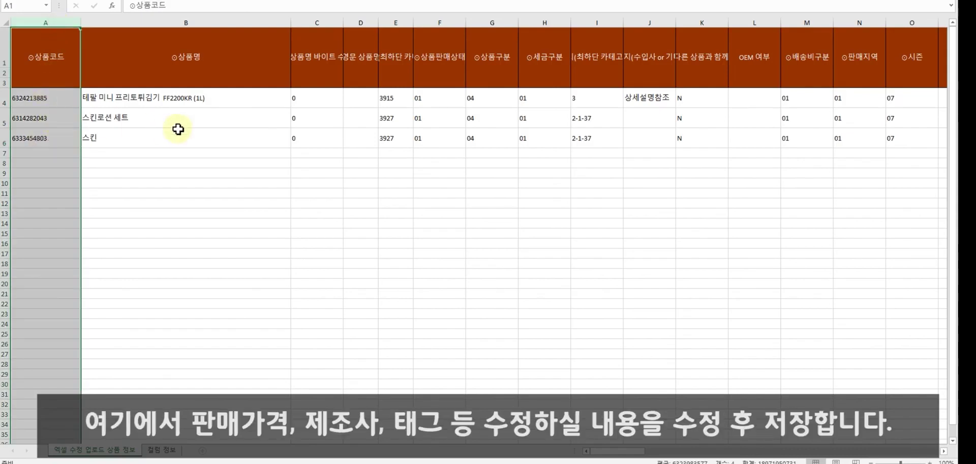
{"action": "left_click_drag", "start_coordinate": [198, 99], "coordinate": [190, 133]}
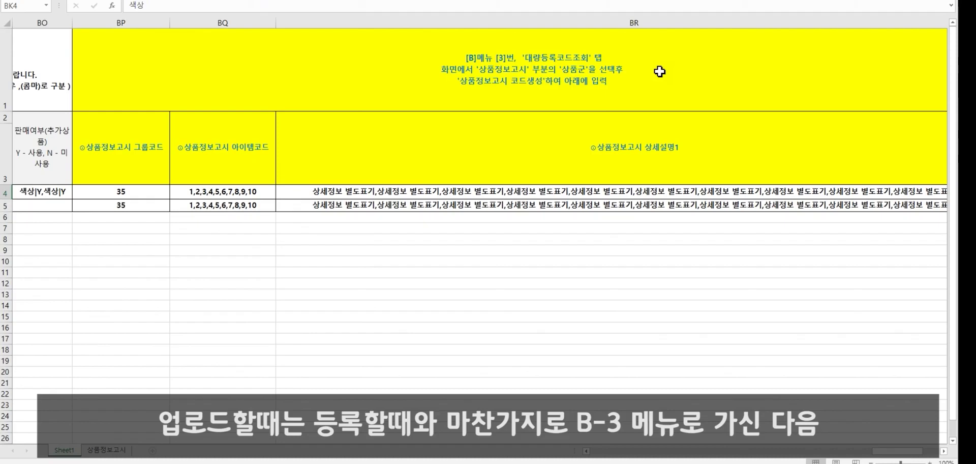
- Switch to NEXT ENGINE in the browser and open the [3]상품대량등록 page
{"action": "left_click", "coordinate": [655, 23]}
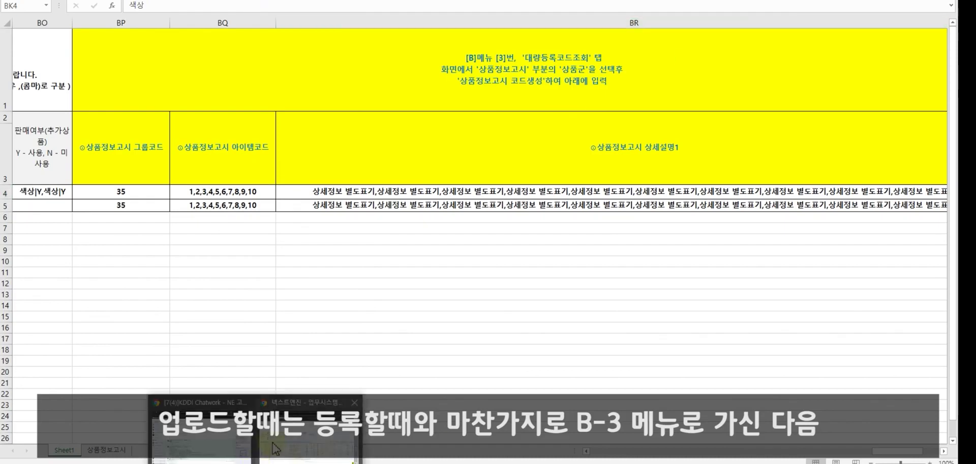
{"action": "left_click", "coordinate": [276, 448]}
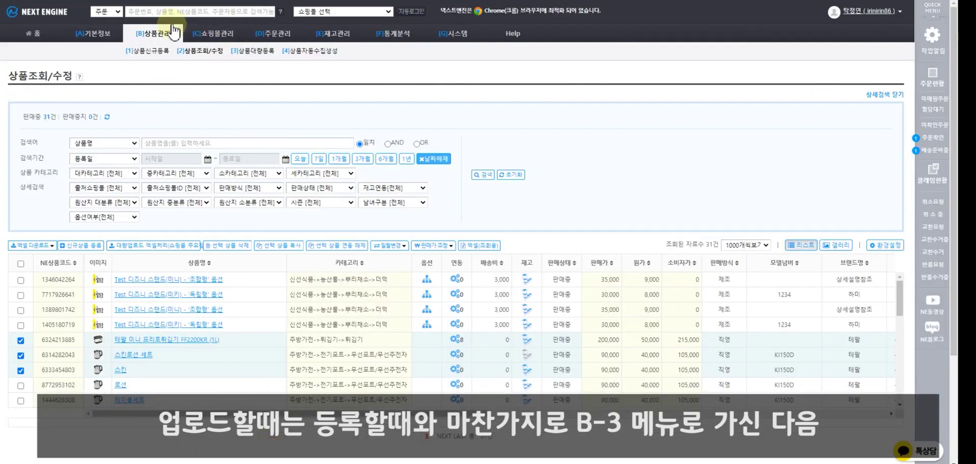
{"action": "left_click", "coordinate": [247, 55]}
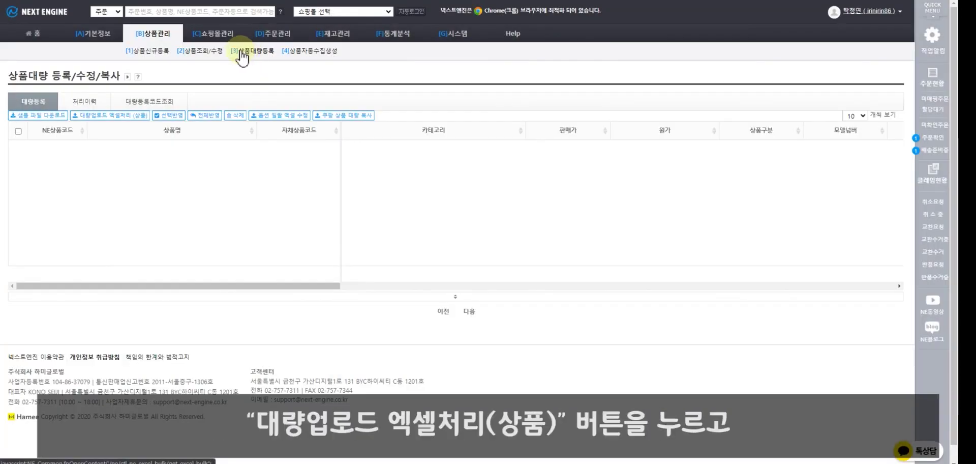
- Open the 대량업로드 엑셀처리(상품) upload, set it to 수정, open the file selection, and cancel the upload
{"action": "left_click", "coordinate": [106, 116]}
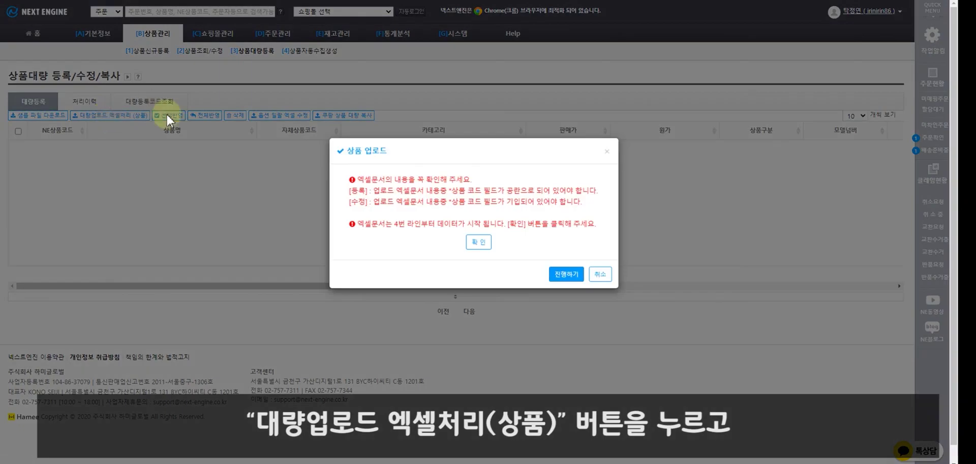
{"action": "left_click", "coordinate": [478, 241]}
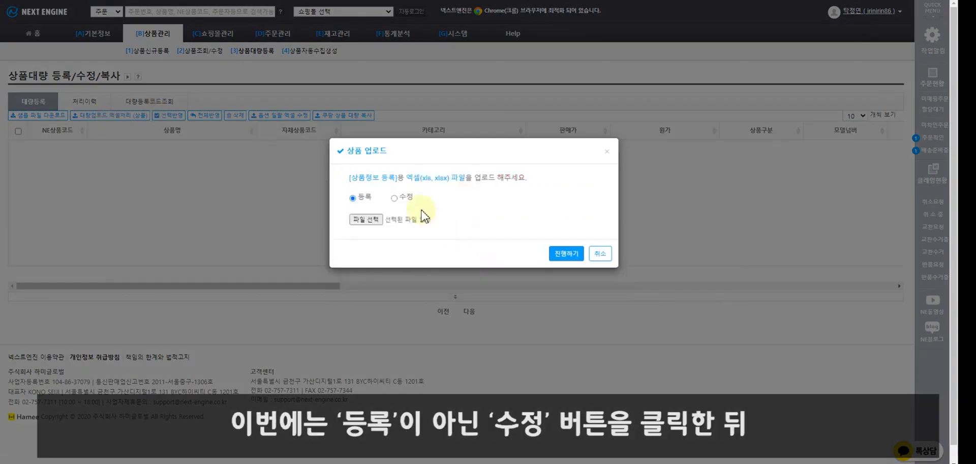
{"action": "left_click", "coordinate": [395, 198]}
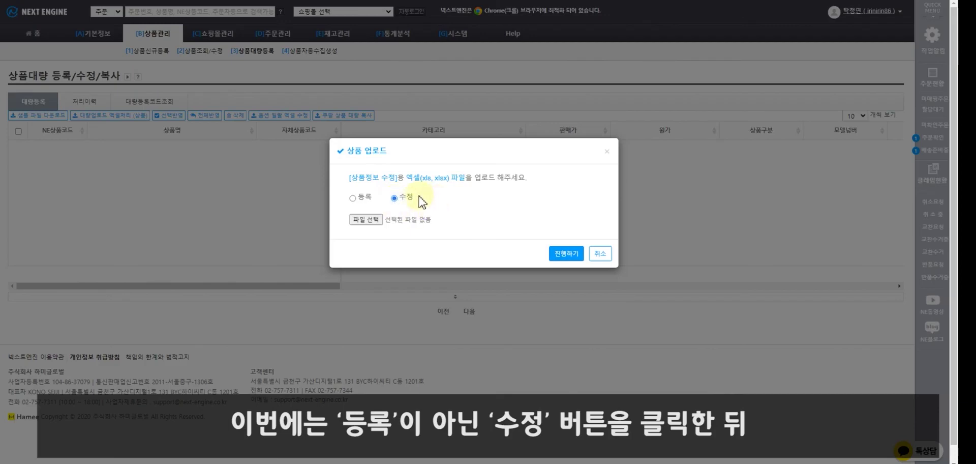
{"action": "left_click", "coordinate": [375, 219]}
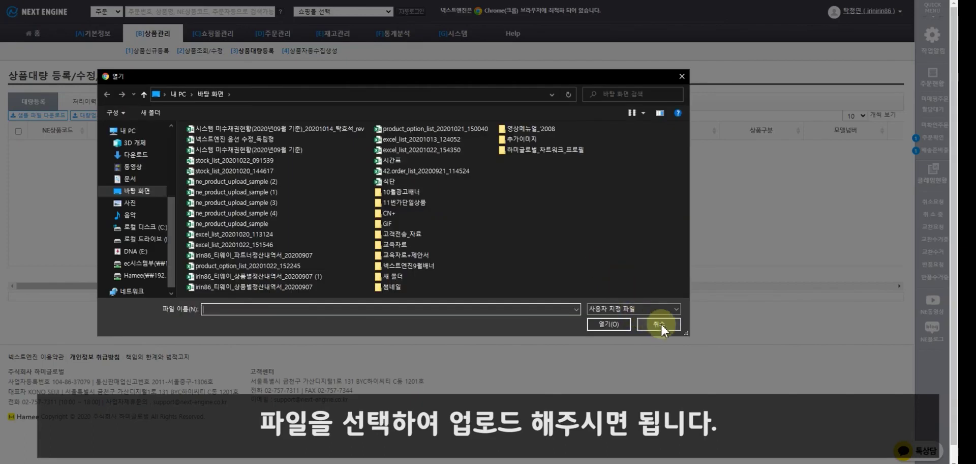
{"action": "left_click", "coordinate": [659, 325]}
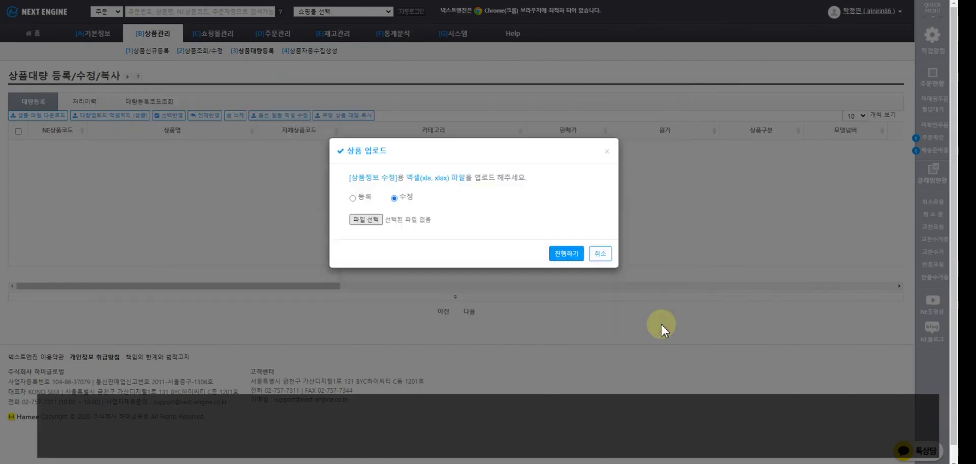
{"action": "left_click", "coordinate": [601, 253]}
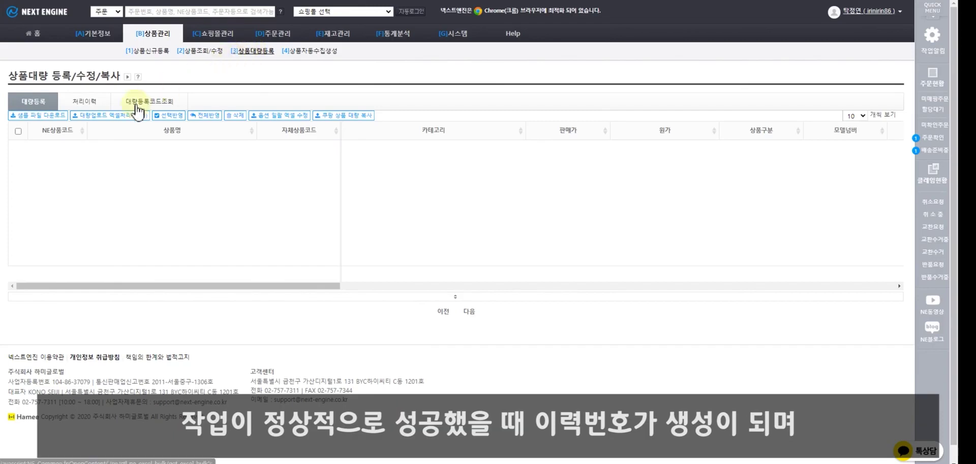
- Open 처리이력 and view the products belonging to the most recent 이력번호
{"action": "left_click", "coordinate": [90, 99]}
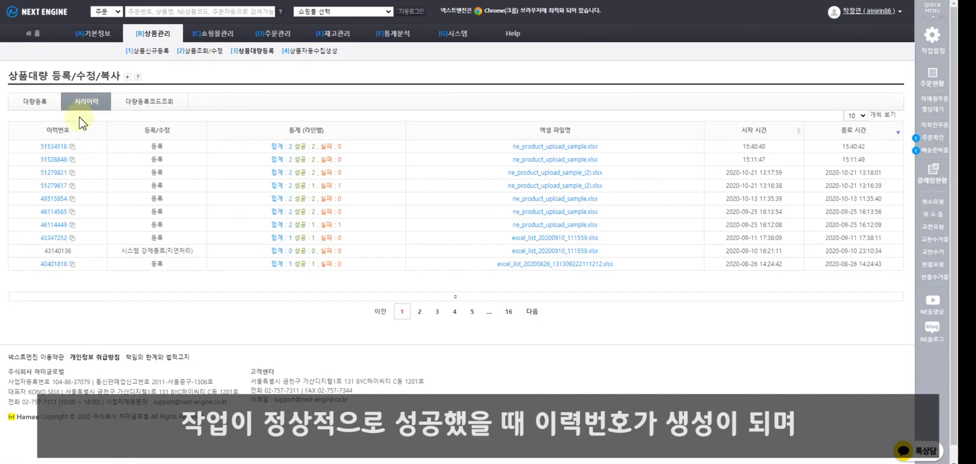
{"action": "left_click", "coordinate": [57, 146]}
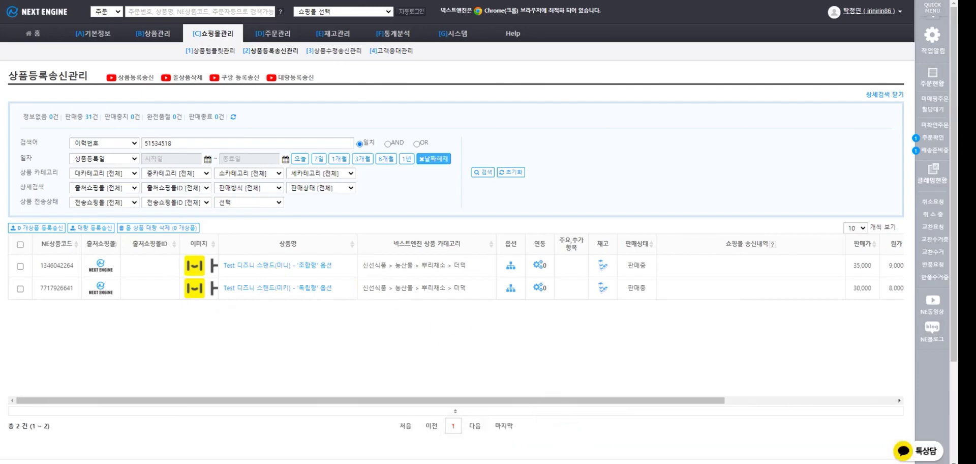
- Switch to the ne_product_upload_sample (4) workbook and look through the columns preceding the 상품정보고시 section
{"action": "mouse_move", "coordinate": [599, 462]}
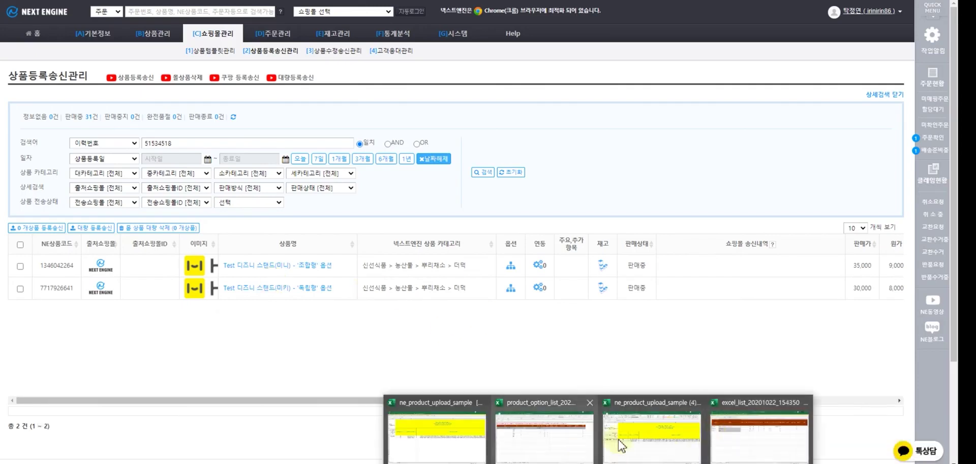
{"action": "left_click", "coordinate": [648, 440]}
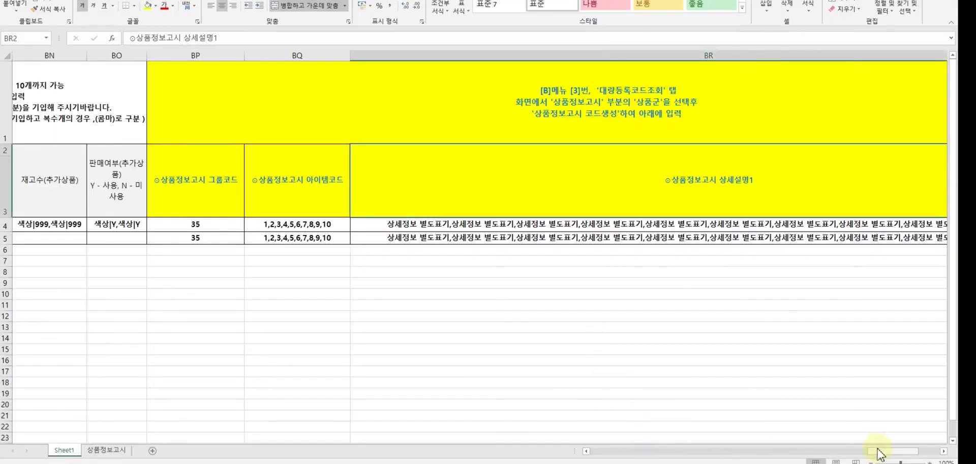
{"action": "left_click_drag", "start_coordinate": [883, 452], "coordinate": [766, 458]}
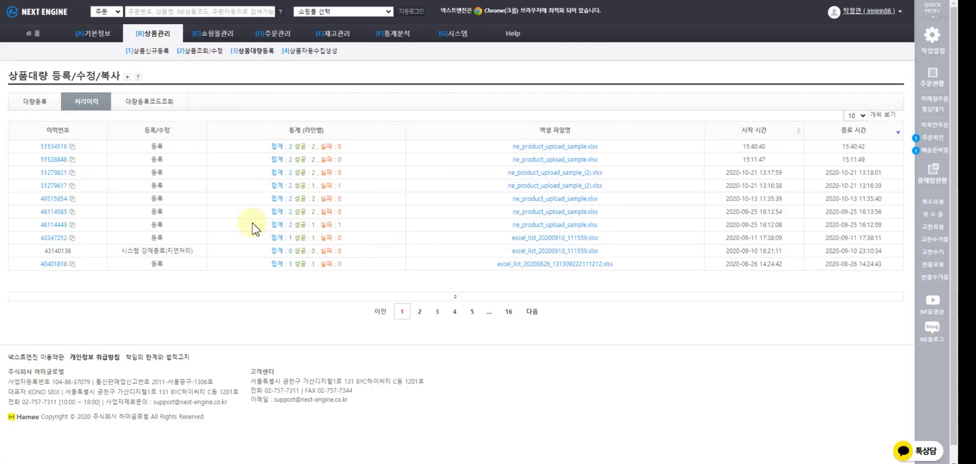
- In 상품조회/수정, download the 대량업로드 엑셀(옵션) file for 테팔 미니 프리토튀김기, 스킨로션 세트, and the third and fourth listed Test 디즈니 스탠드 products
{"action": "left_click", "coordinate": [199, 53]}
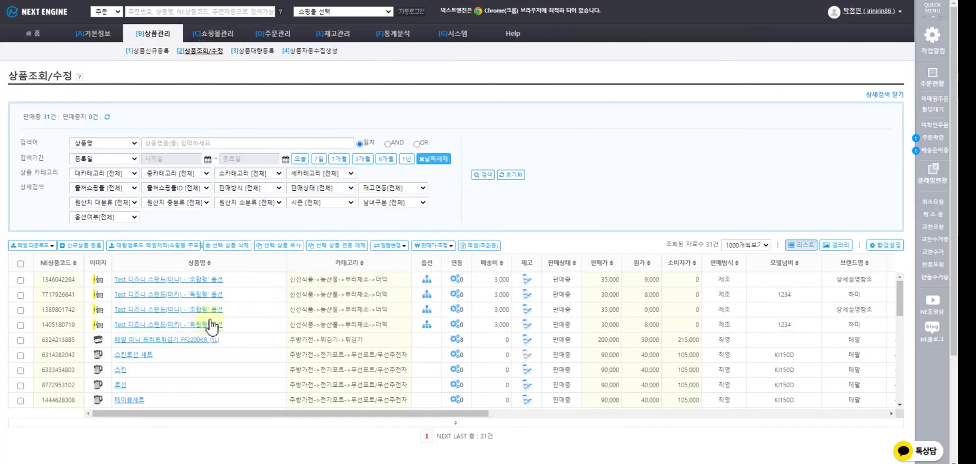
{"action": "left_click", "coordinate": [21, 340]}
{"action": "left_click", "coordinate": [22, 355]}
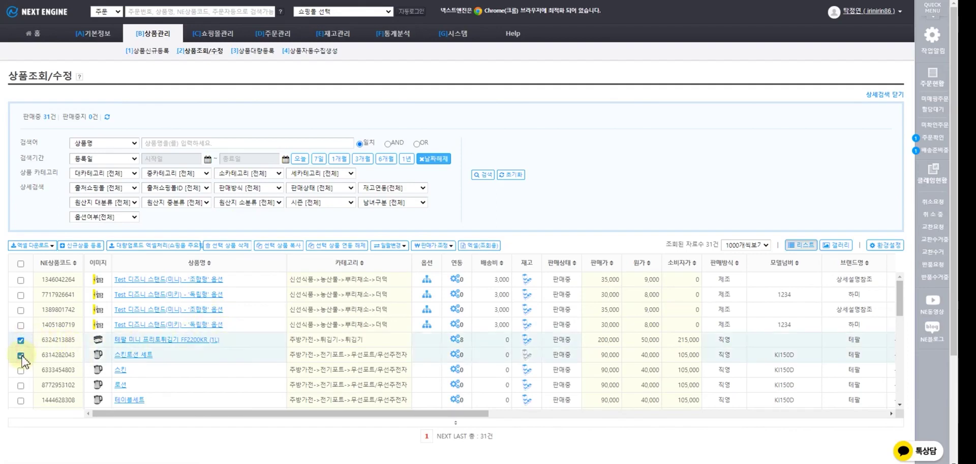
{"action": "left_click", "coordinate": [21, 325]}
{"action": "left_click", "coordinate": [21, 310]}
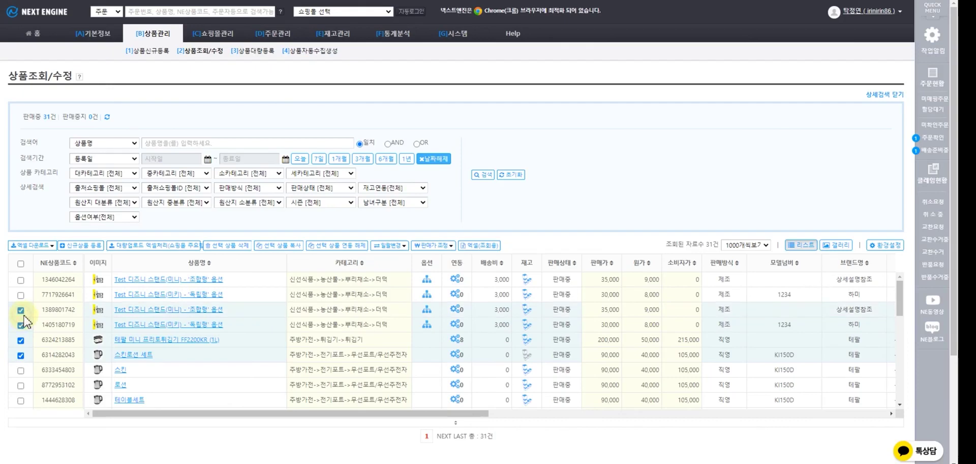
{"action": "left_click", "coordinate": [34, 247]}
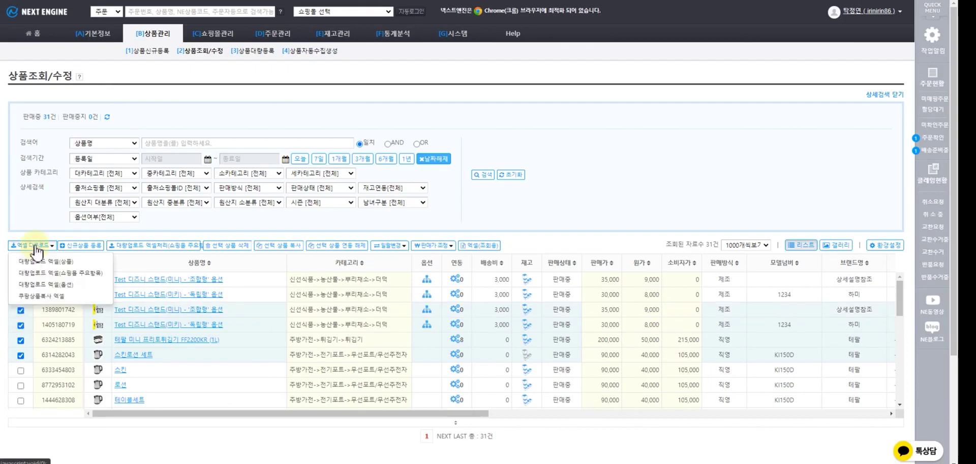
{"action": "left_click", "coordinate": [56, 284]}
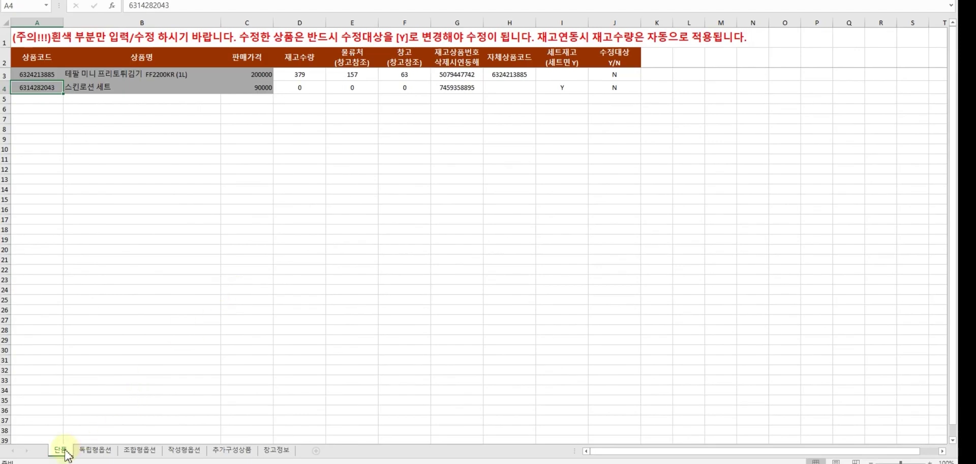
- Examine the 단품, 독립형옵션, 조합형옵션 and 추가구성상품 sheets of the option workbook
{"action": "left_click", "coordinate": [90, 450]}
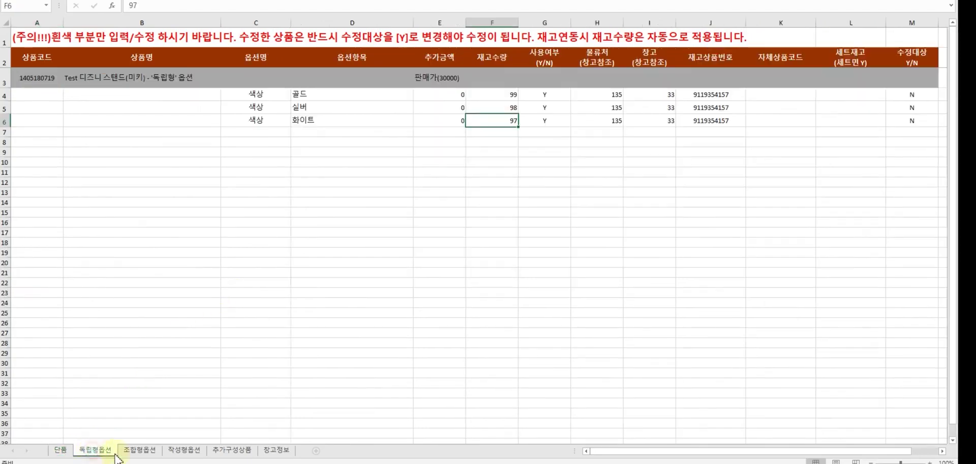
{"action": "left_click", "coordinate": [137, 450]}
{"action": "left_click", "coordinate": [220, 452]}
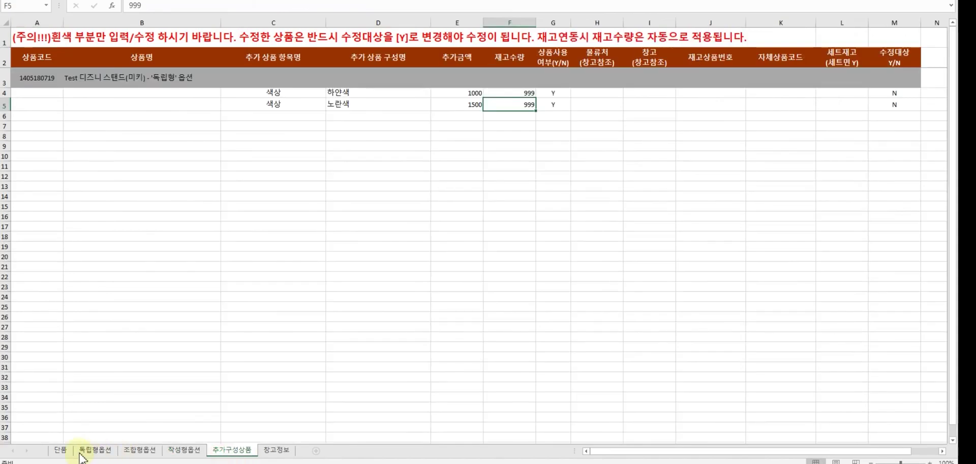
{"action": "left_click", "coordinate": [61, 450]}
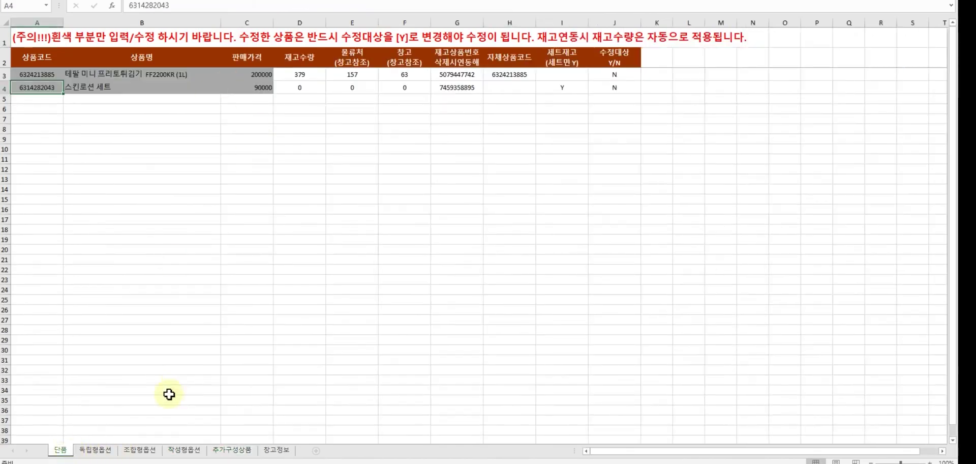
{"action": "left_click", "coordinate": [94, 450]}
{"action": "left_click", "coordinate": [140, 450]}
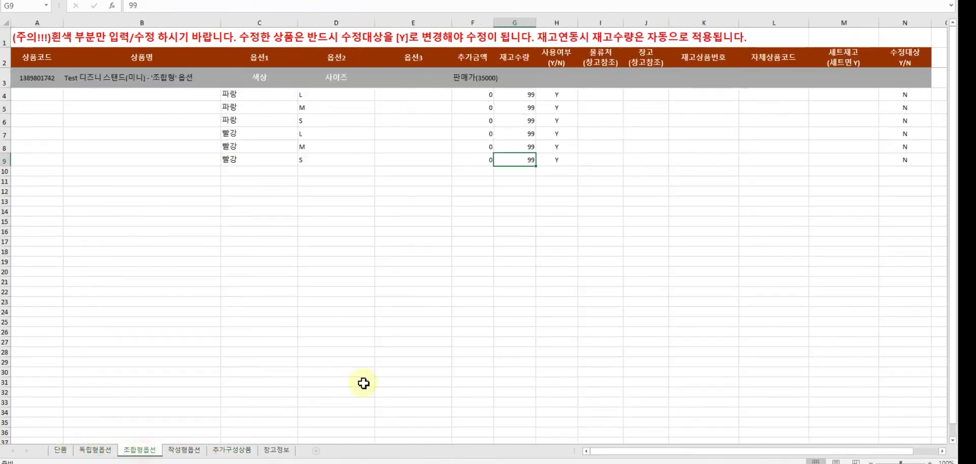
{"action": "left_click", "coordinate": [95, 450]}
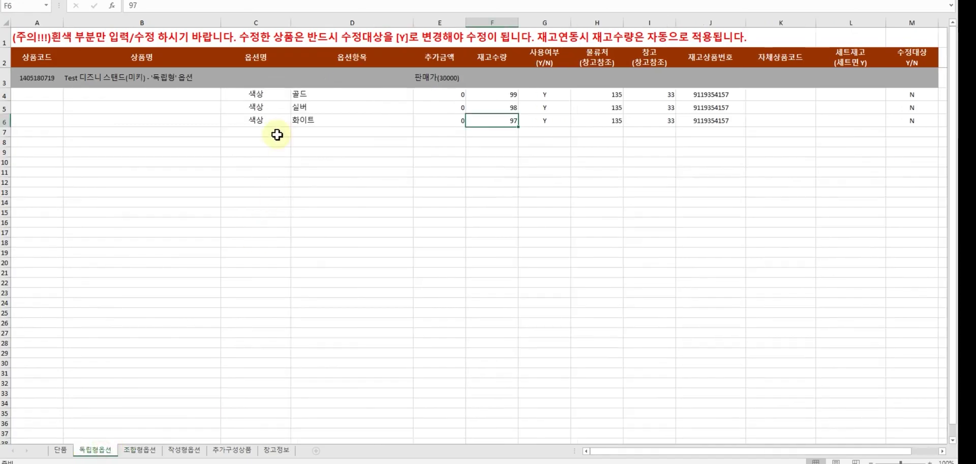
- On the 독립형옵션 sheet, select the empty range C7:J9 below the options and open the 수정대상 choices in cell M3
{"action": "mouse_move", "coordinate": [264, 134]}
{"action": "left_mouse_down"}
{"action": "mouse_move", "coordinate": [349, 192]}
{"action": "mouse_move", "coordinate": [273, 133]}
{"action": "left_mouse_up"}
{"action": "left_click", "coordinate": [321, 134]}
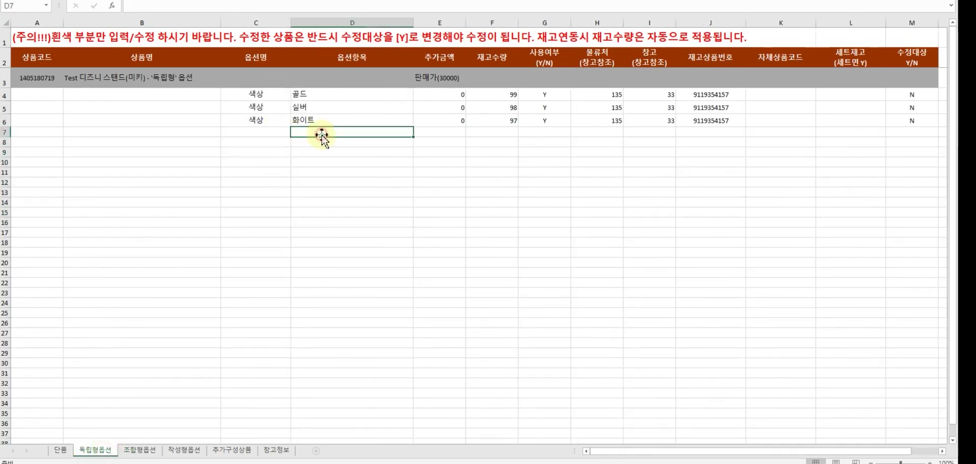
{"action": "left_click_drag", "start_coordinate": [276, 134], "coordinate": [704, 154]}
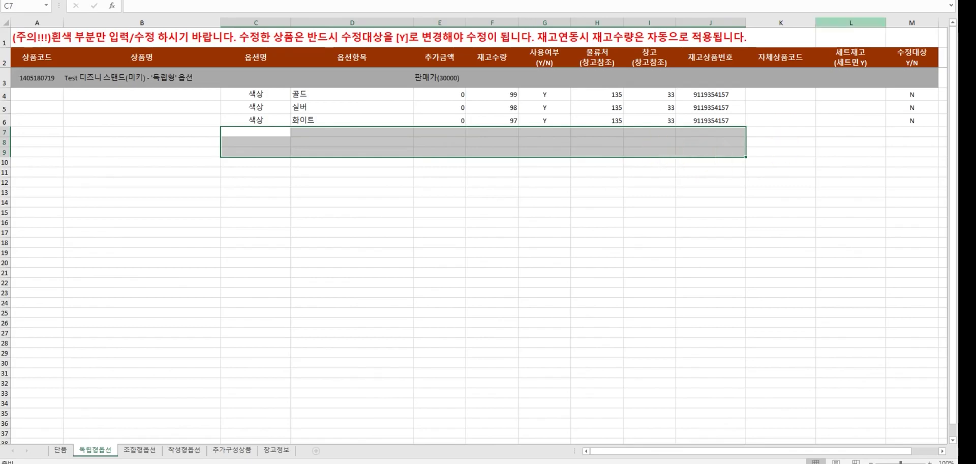
{"action": "left_click", "coordinate": [896, 79]}
{"action": "left_click", "coordinate": [942, 82]}
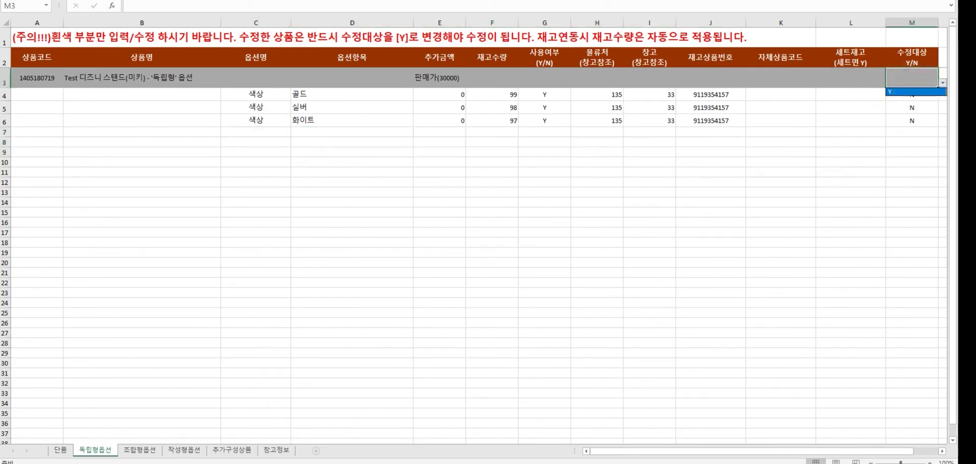
- Leave the option workbook for NEXT ENGINE in the browser and open 상품대량등록 there again
{"action": "left_click", "coordinate": [255, 463]}
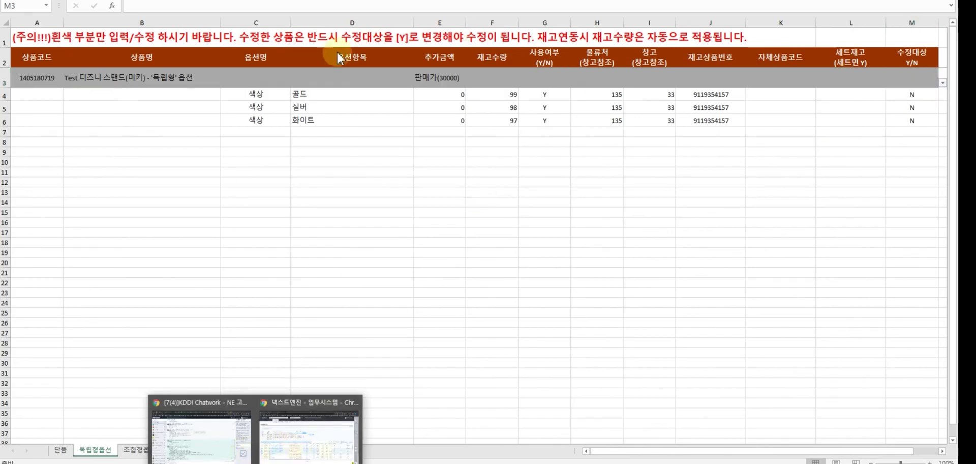
{"action": "left_click", "coordinate": [318, 440]}
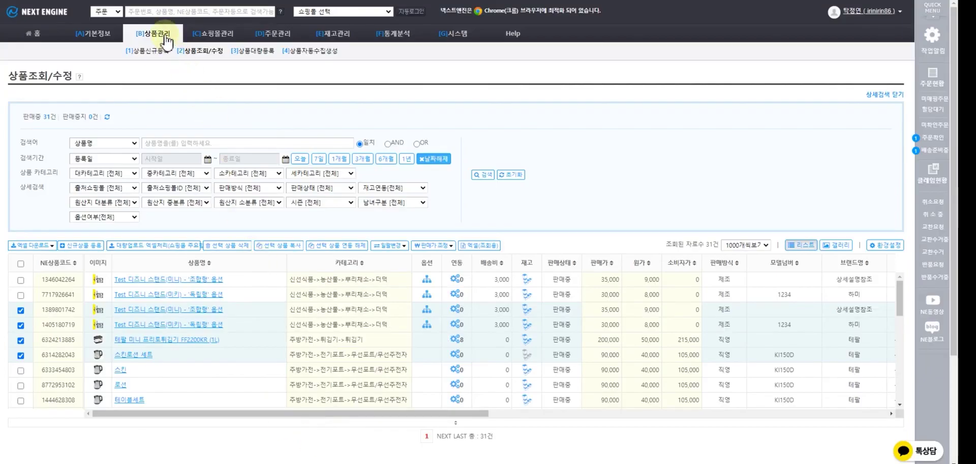
{"action": "left_click", "coordinate": [252, 53]}
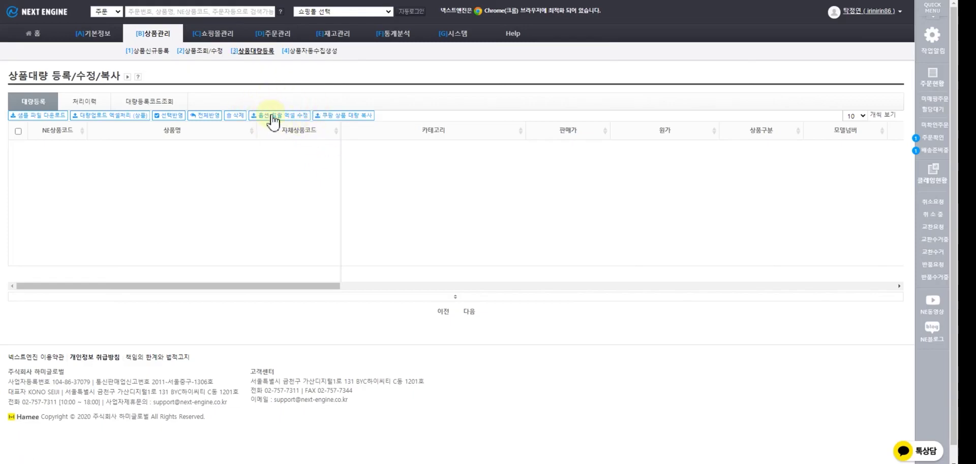
- Read the [수정대상] note in the 옵션 일괄 엑셀 수정 dialog, acknowledge it, and cancel the file upload
{"action": "left_click", "coordinate": [278, 115]}
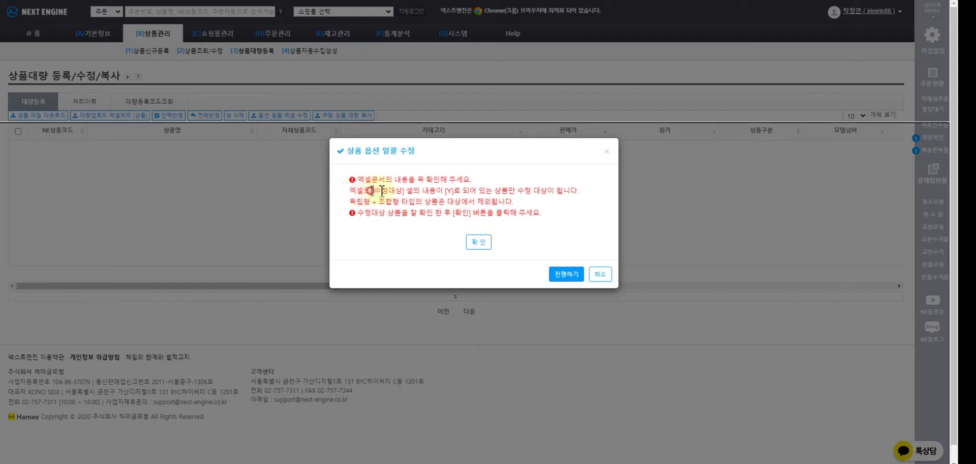
{"action": "left_click_drag", "start_coordinate": [371, 192], "coordinate": [424, 194]}
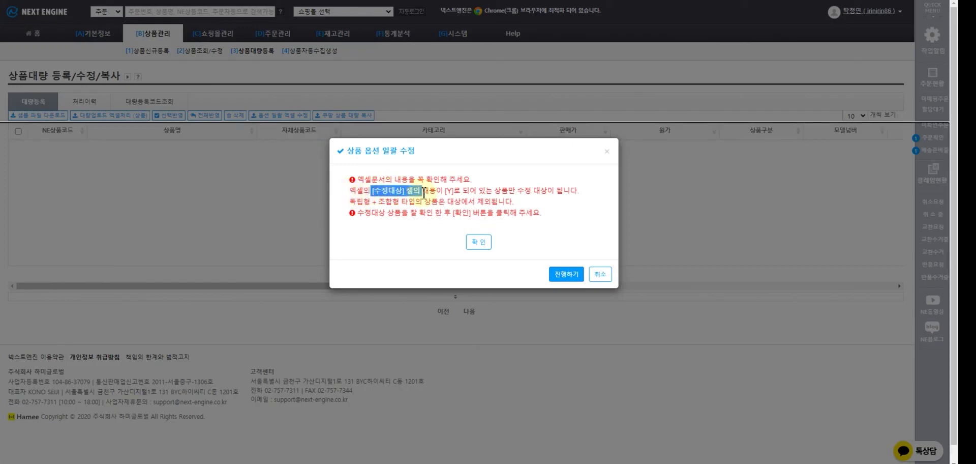
{"action": "left_click_drag", "start_coordinate": [418, 193], "coordinate": [482, 192]}
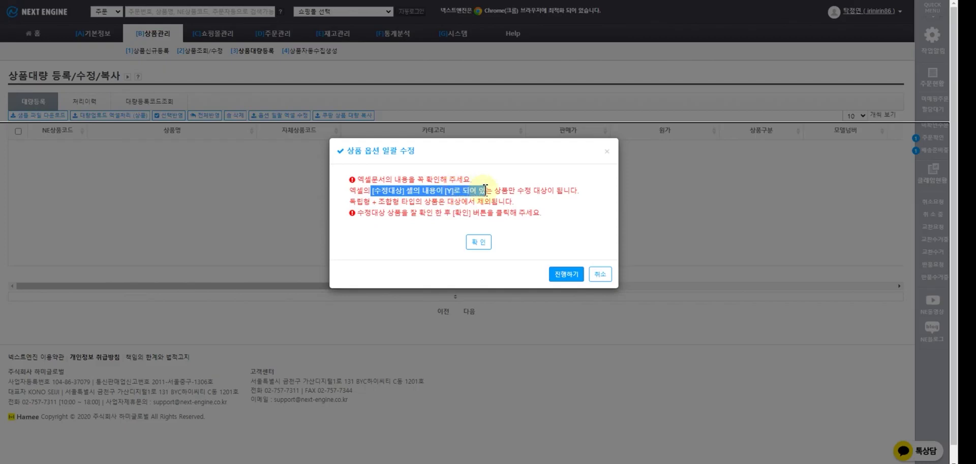
{"action": "left_click", "coordinate": [482, 242]}
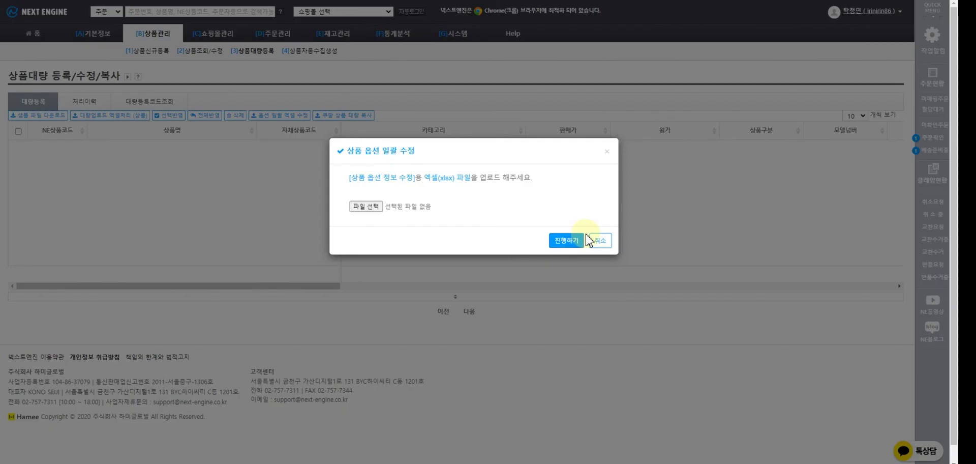
{"action": "left_click", "coordinate": [594, 241]}
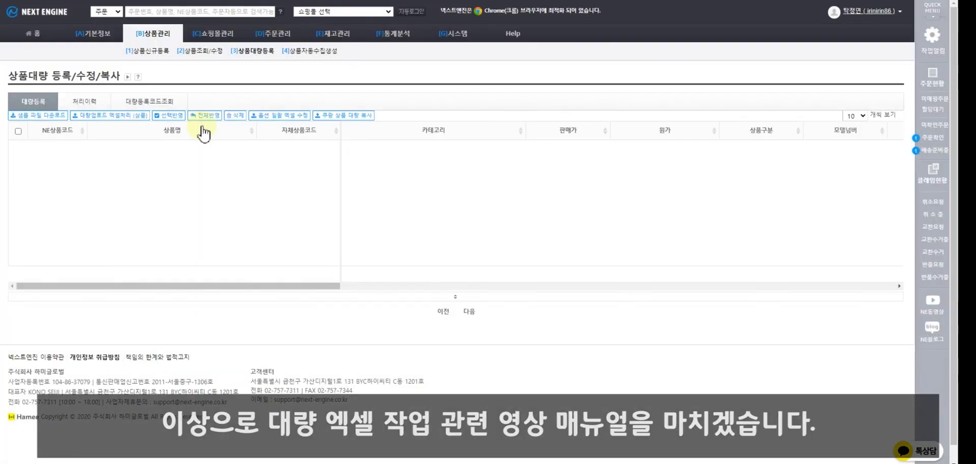